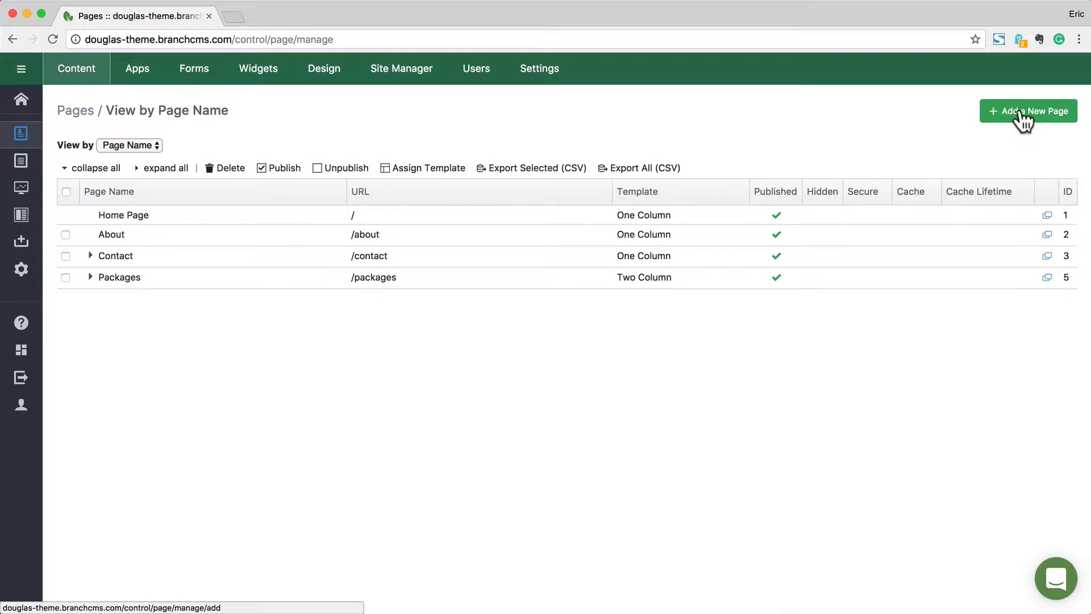
- Start a new page and name it "Our Services"
click(1021, 114)
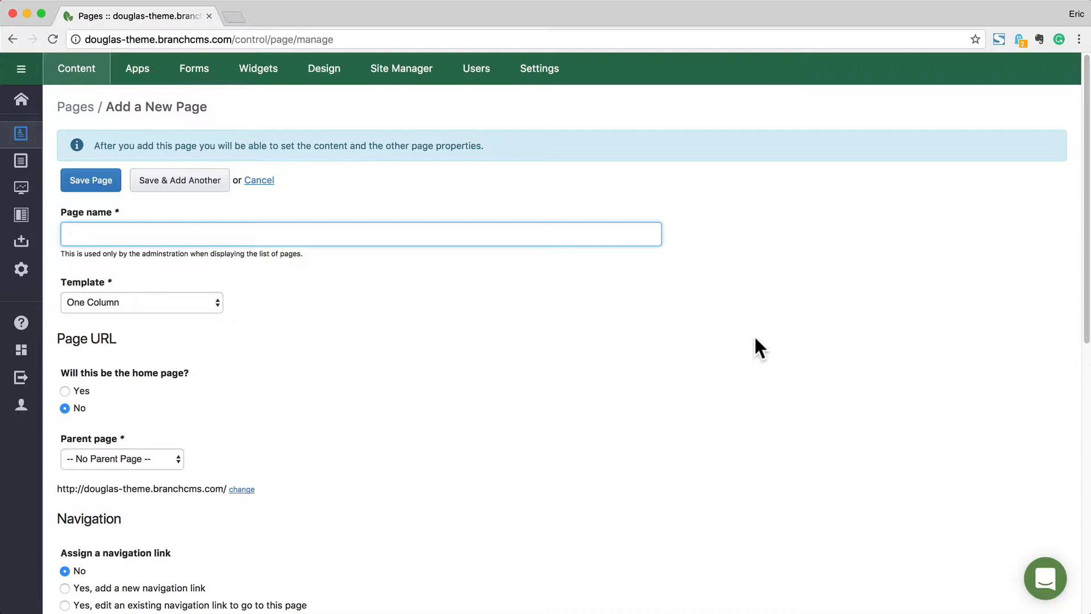
text(Our Servic)
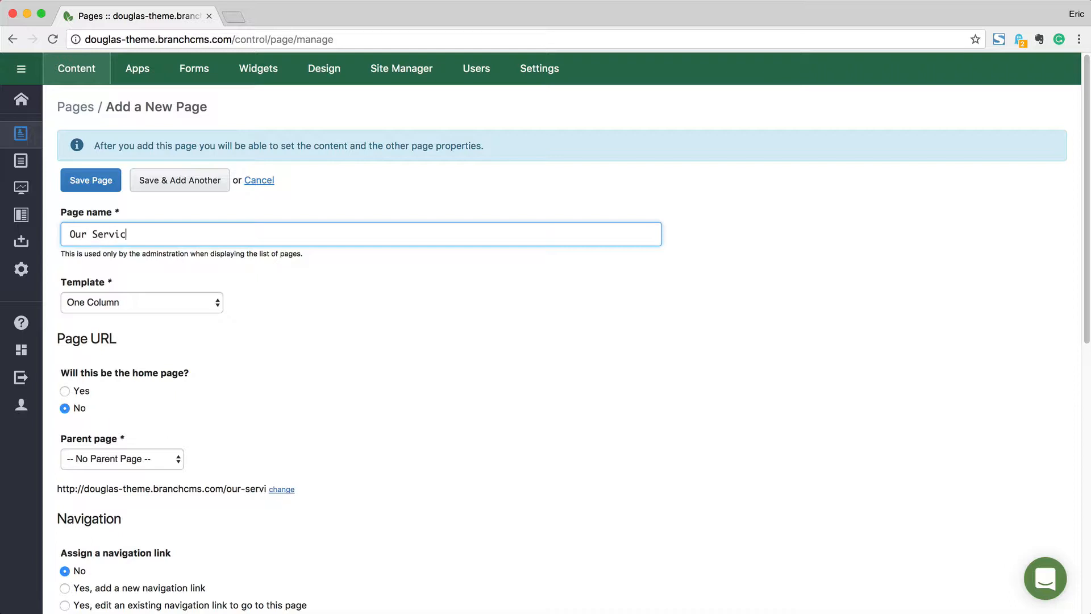
text(es)
drag(225, 488, 278, 489)
click(272, 416)
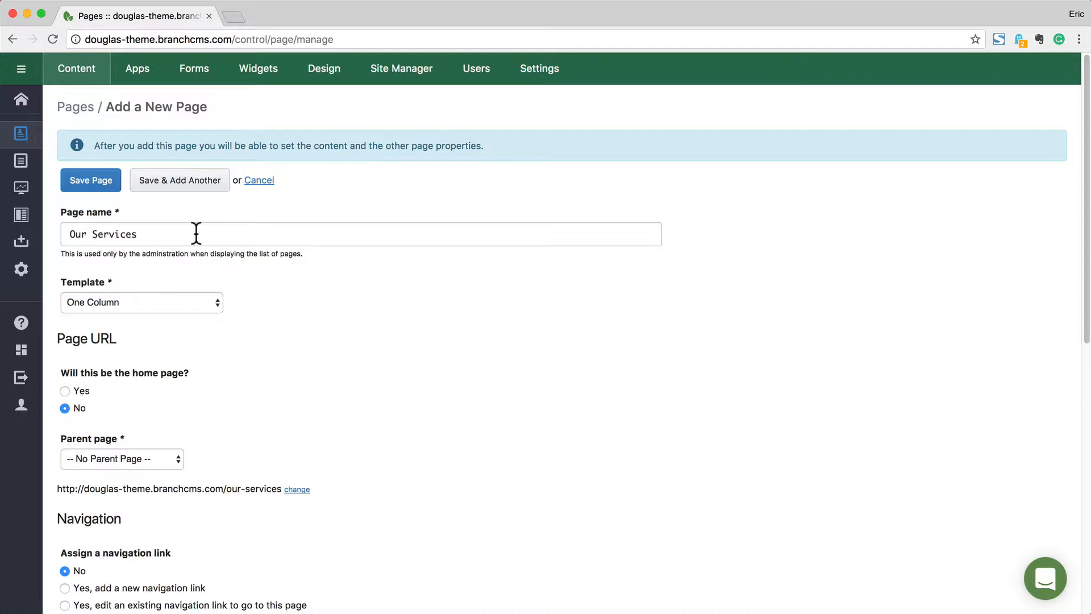
- Set the new page's template to Two Column
click(203, 304)
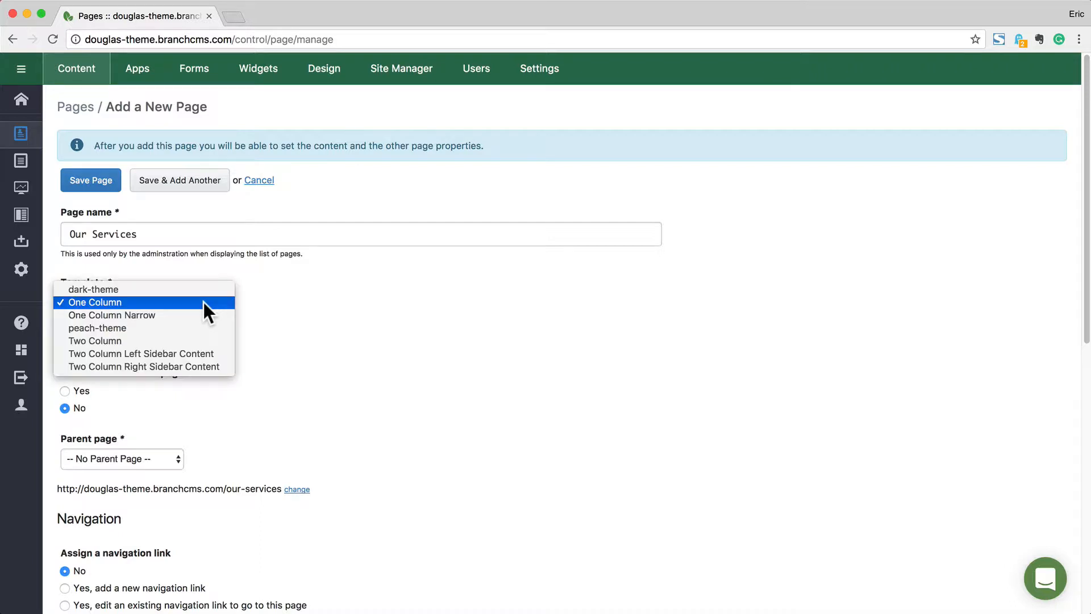
click(192, 340)
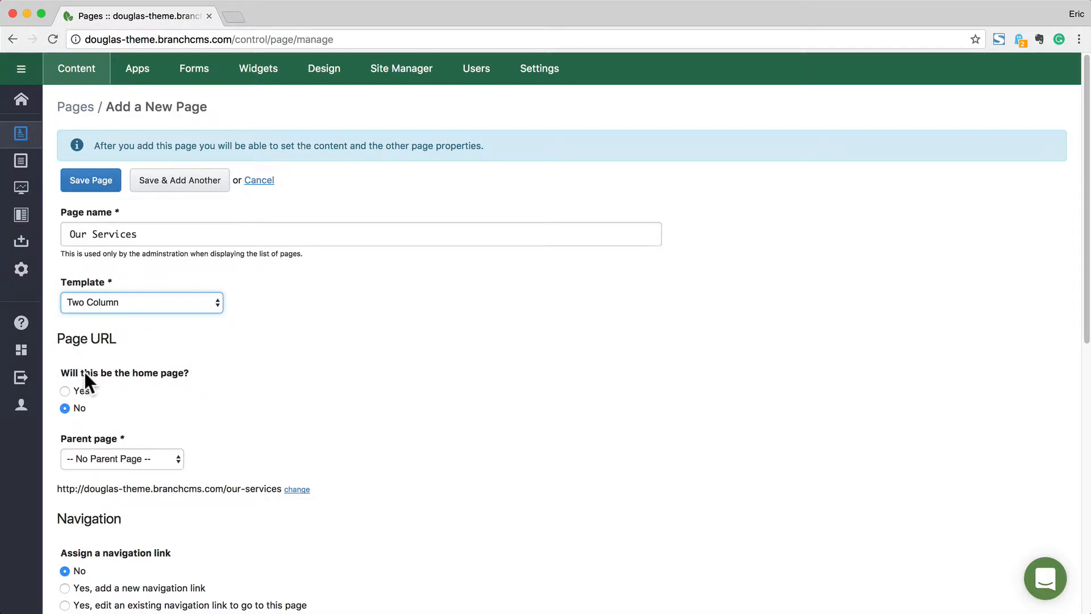
drag(63, 370, 146, 371)
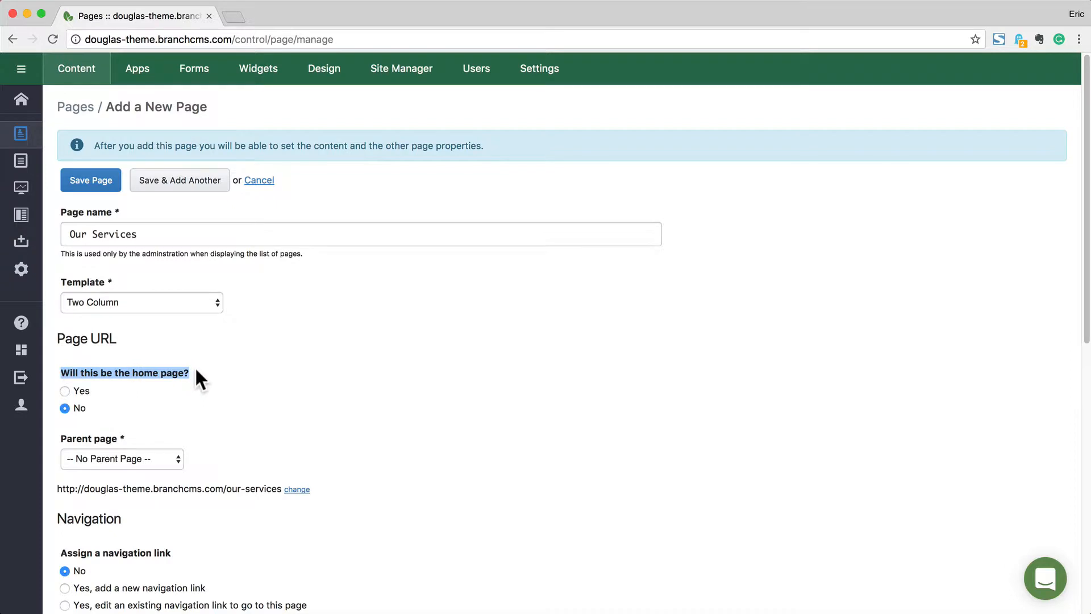
click(184, 387)
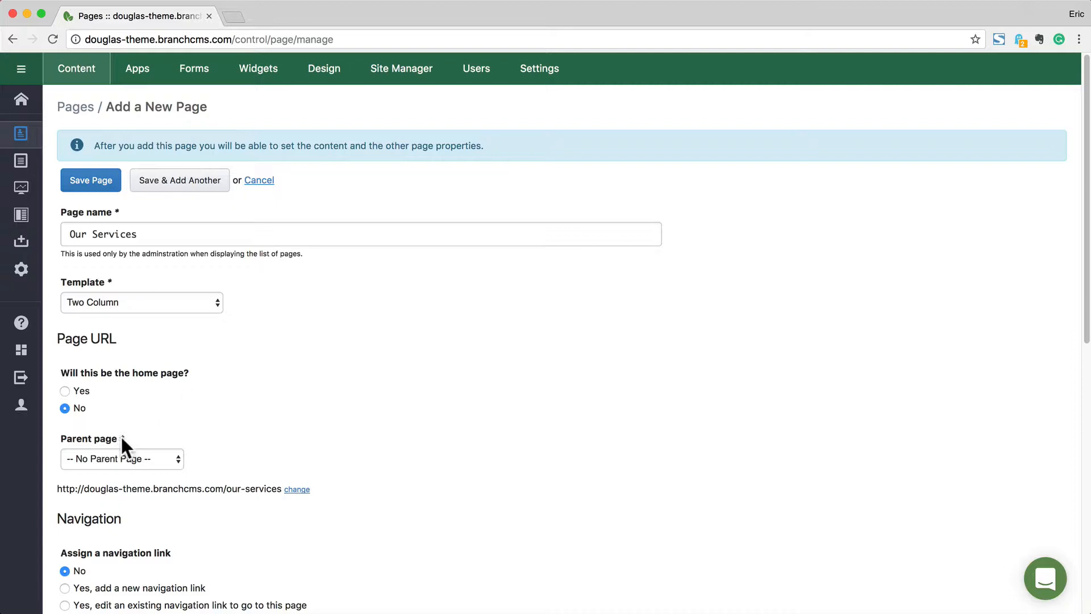
- Try About as the parent page, and set the page back to having no parent page
click(147, 458)
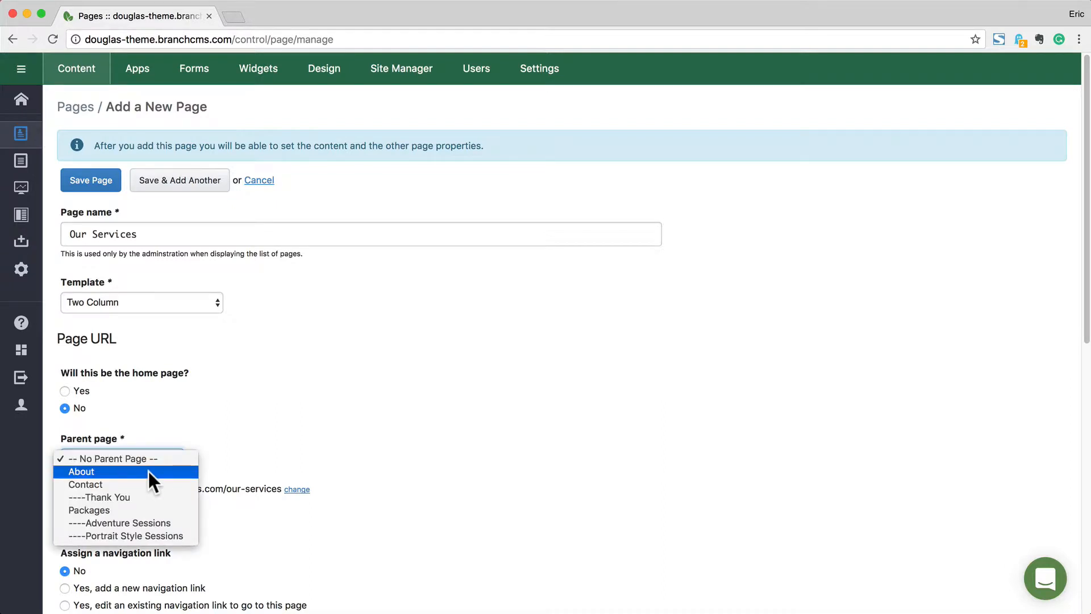
click(148, 472)
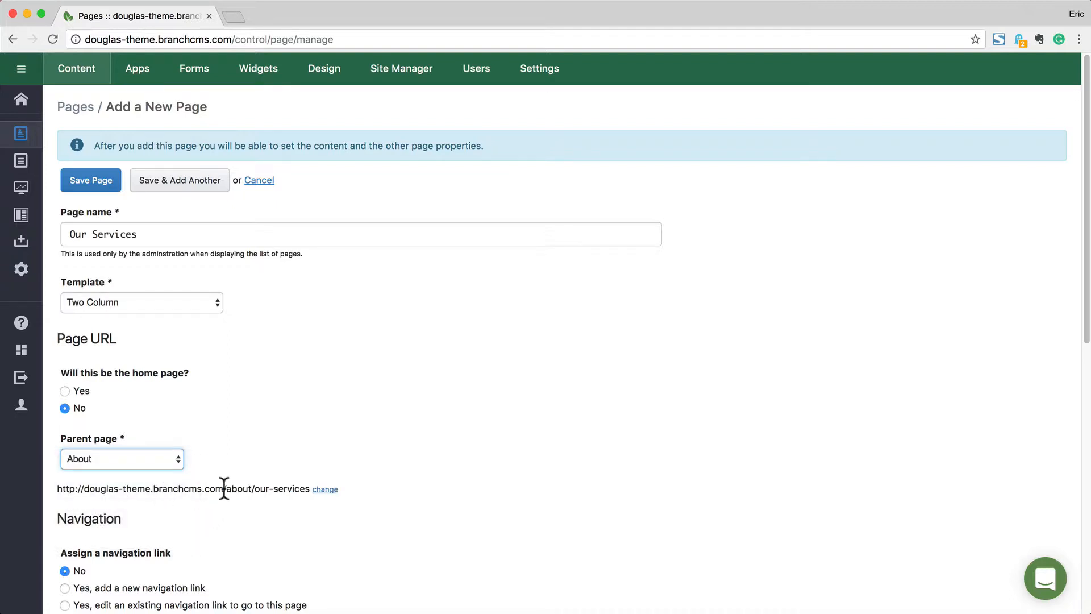
drag(223, 488, 308, 490)
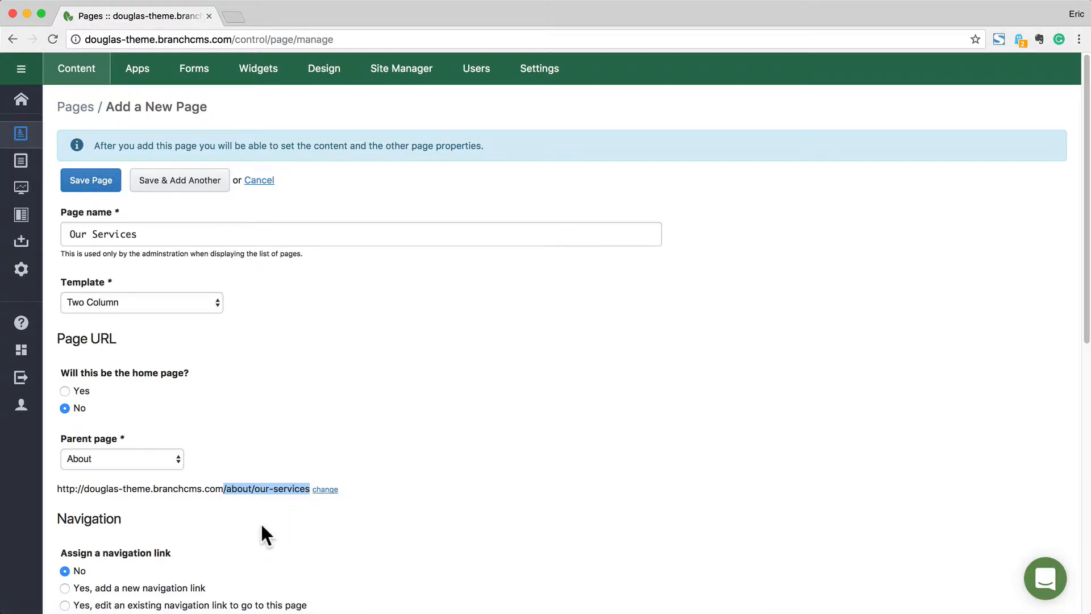
click(141, 458)
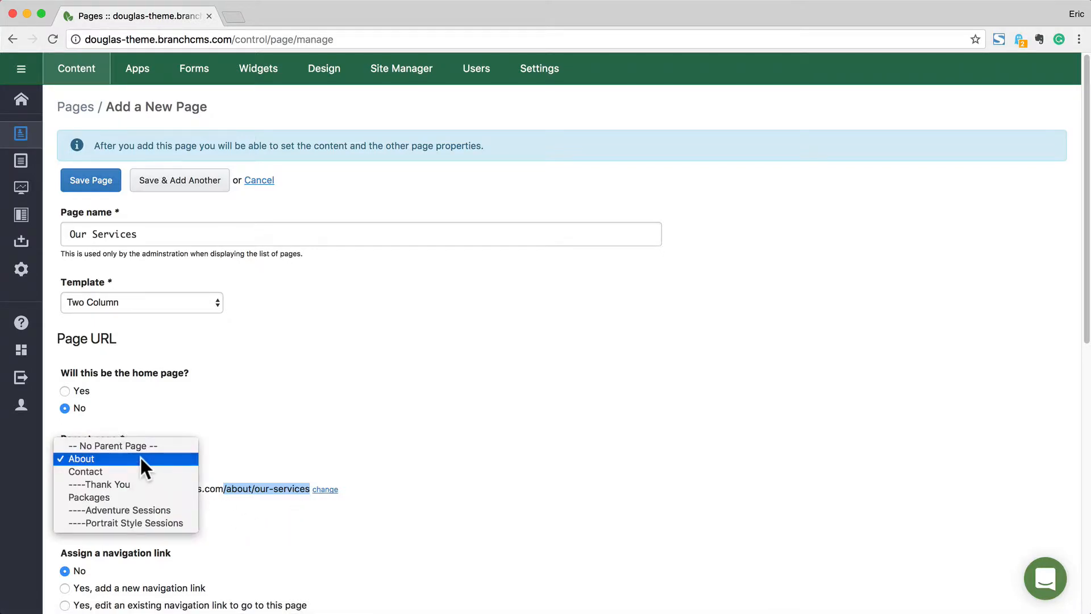
click(143, 447)
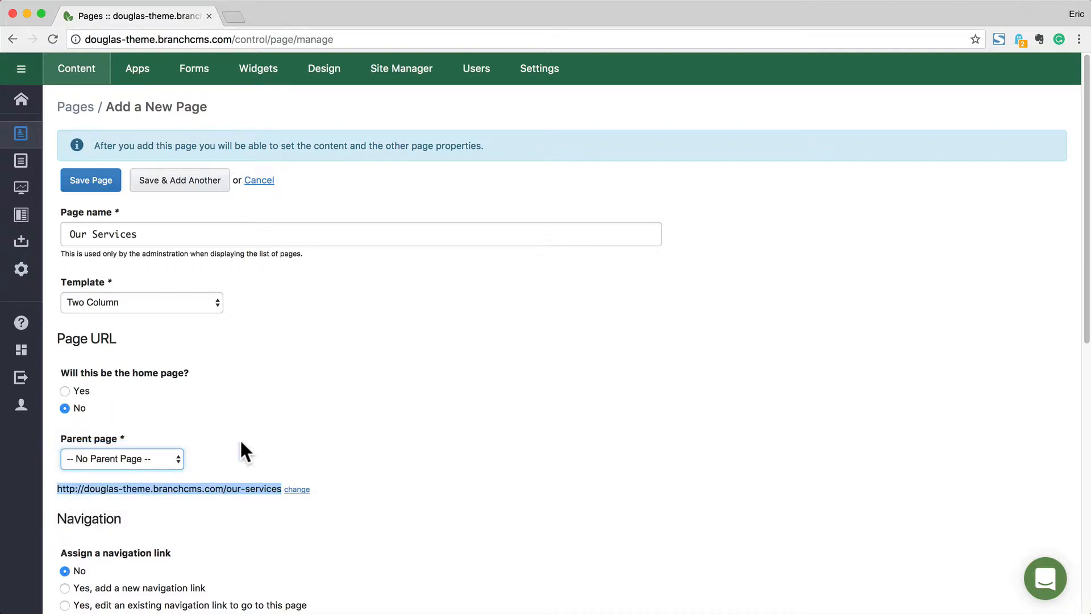
- Shorten the page's URL path to "services" by removing the "our-" prefix
click(316, 520)
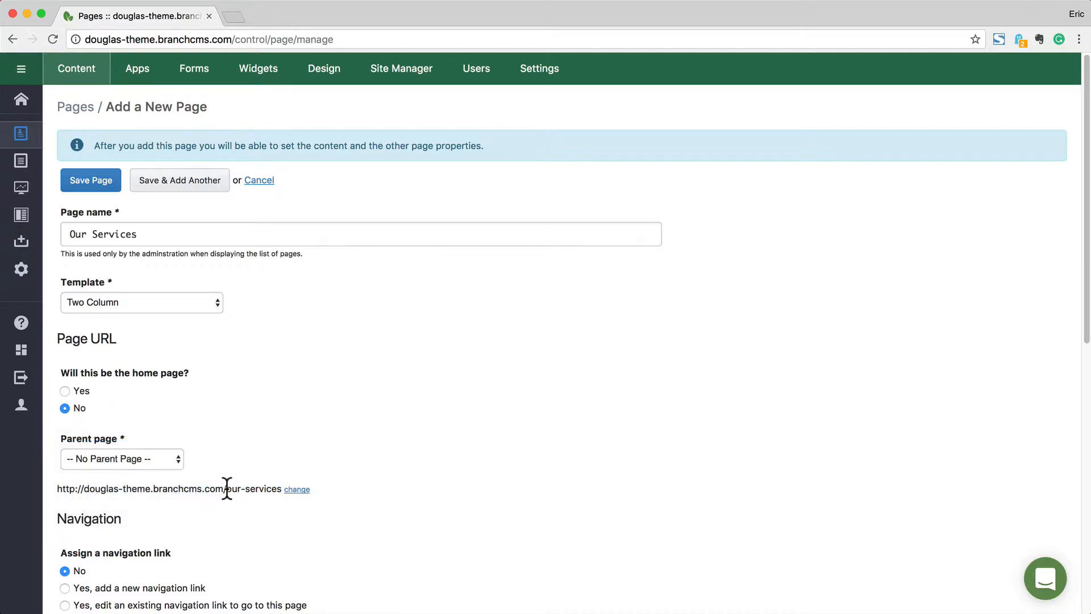
drag(226, 489, 283, 486)
click(272, 500)
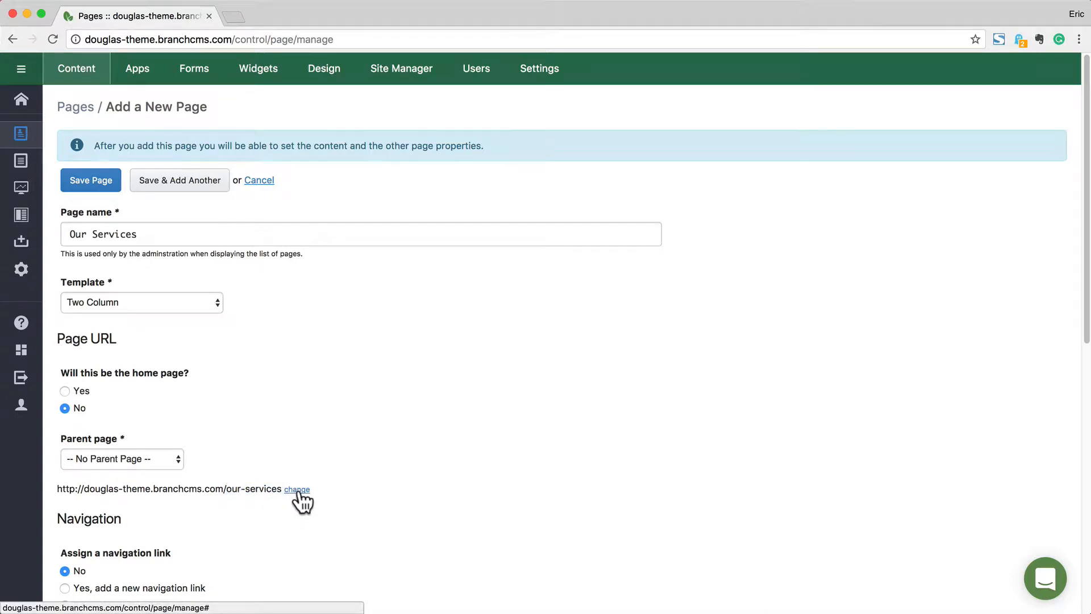
click(298, 490)
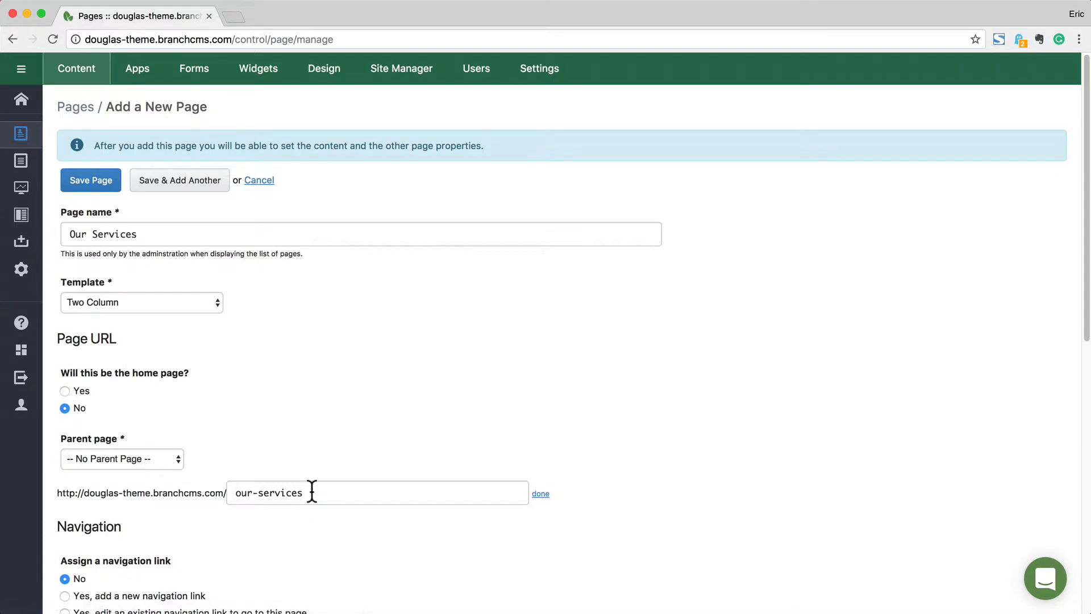
click(287, 492)
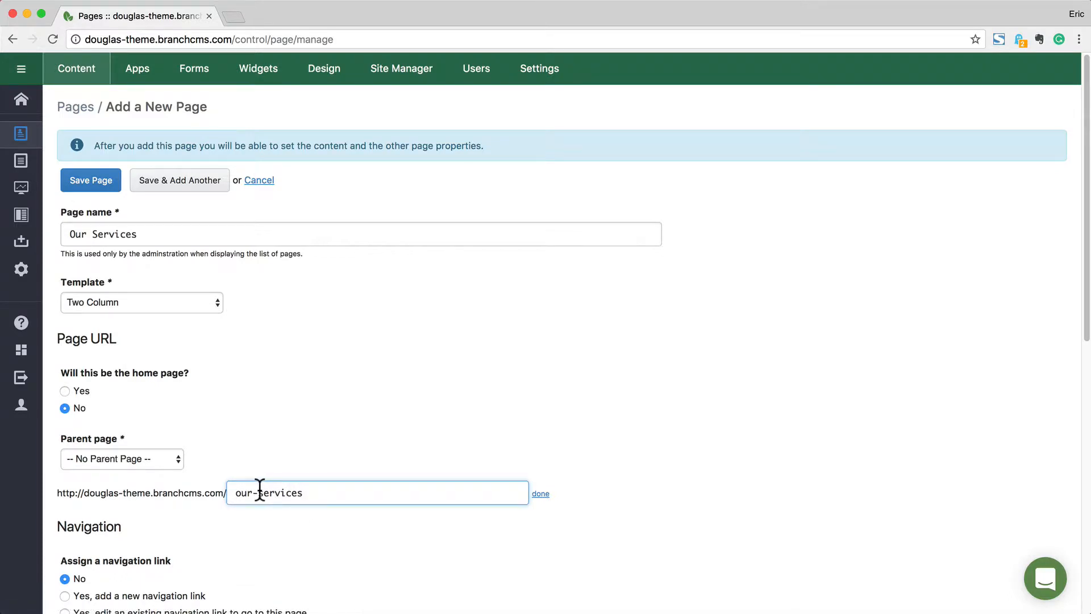
drag(260, 492, 221, 492)
key(BackSpace)
click(540, 494)
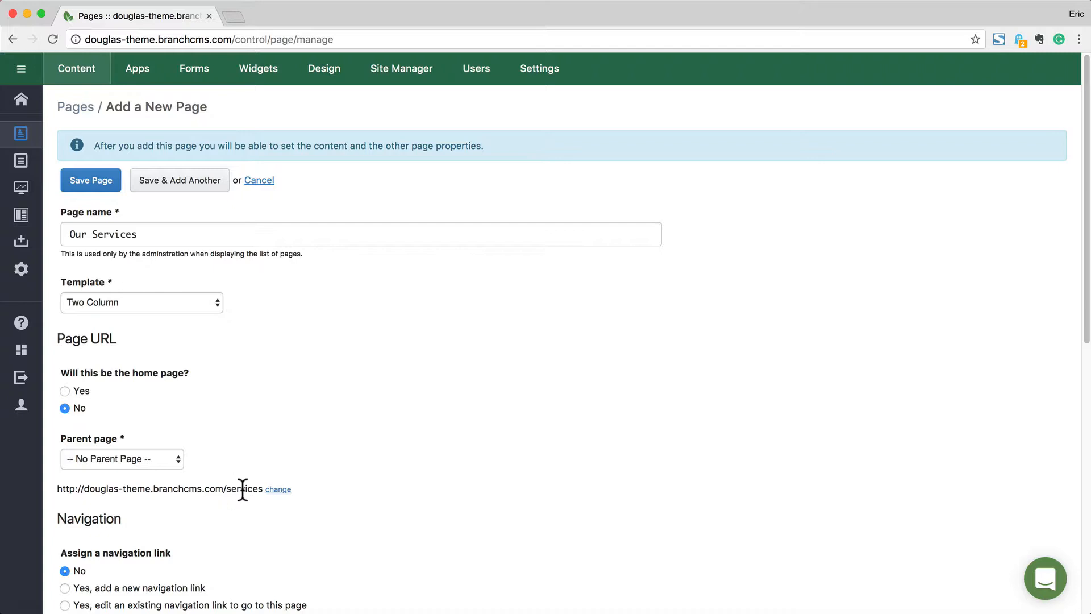
- Assign a new navigation link to the page, using the Main Navigation menu and the link text "Our Services"
scroll(243, 488, down, 5)
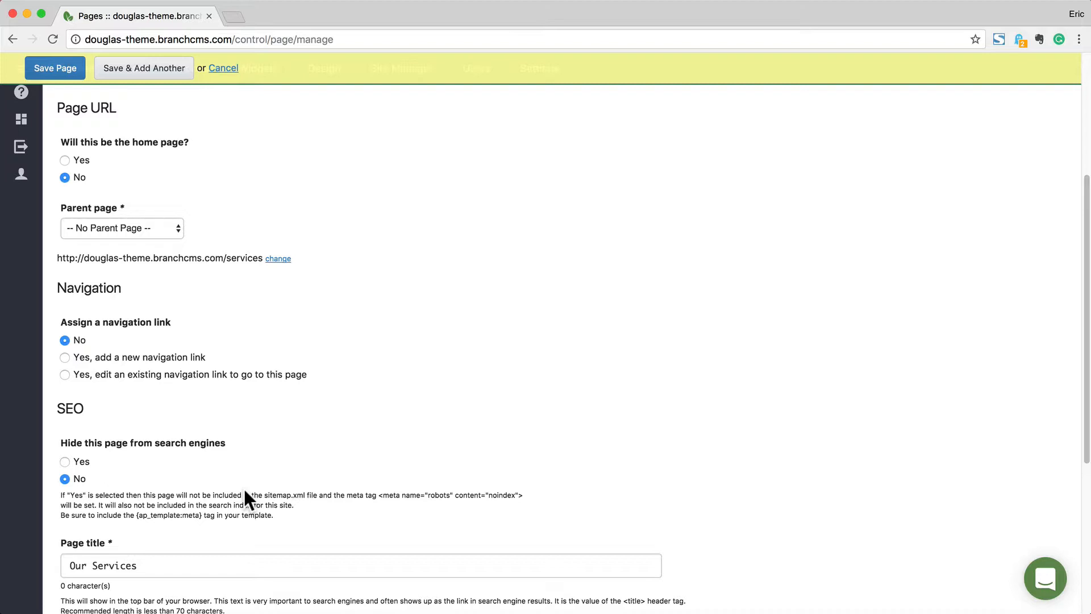
click(110, 357)
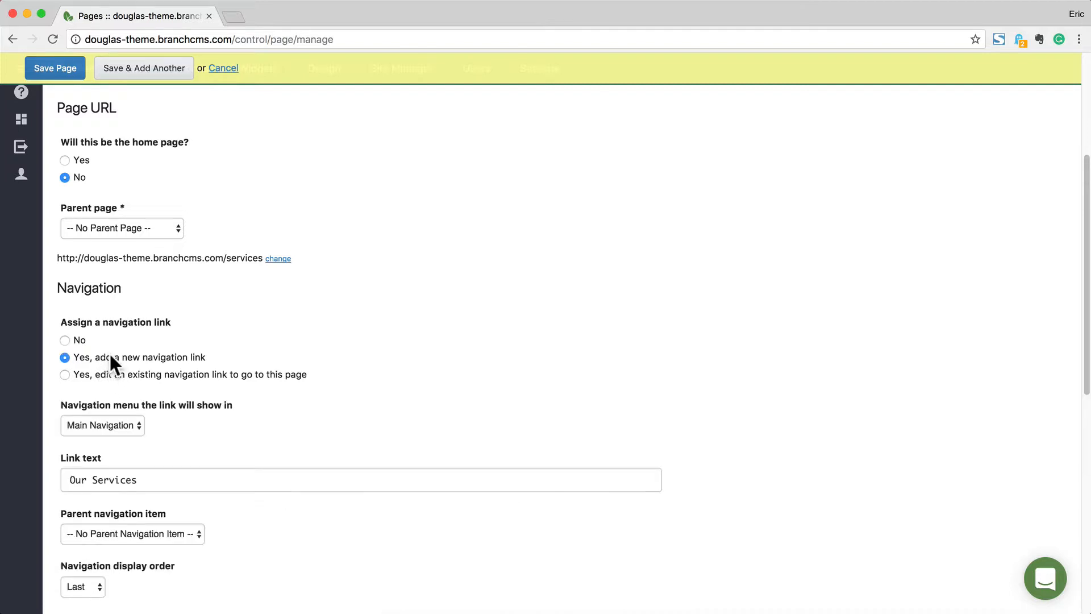
click(120, 425)
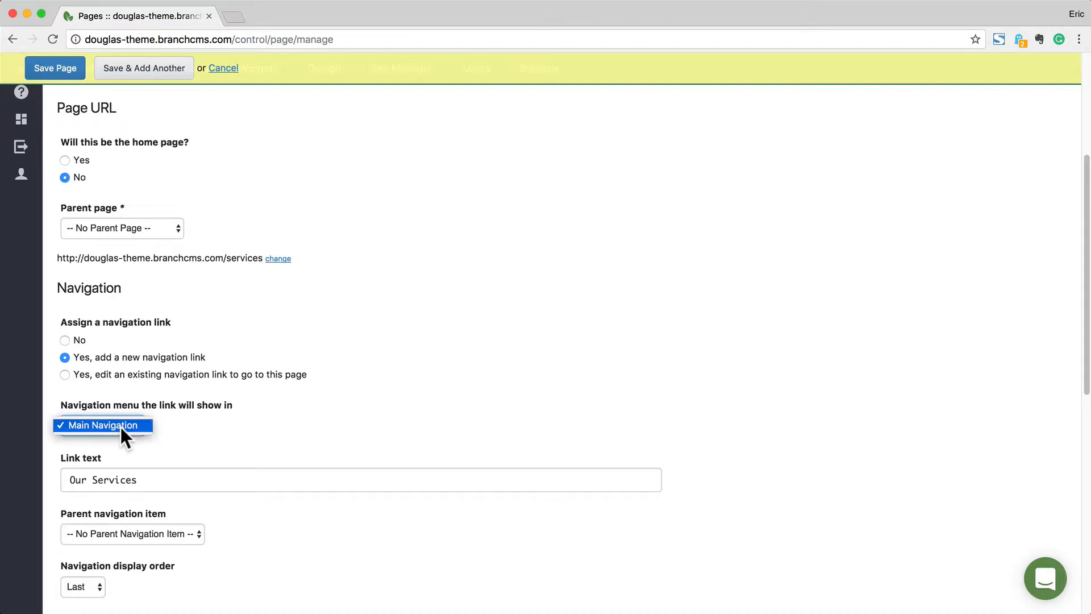
click(175, 424)
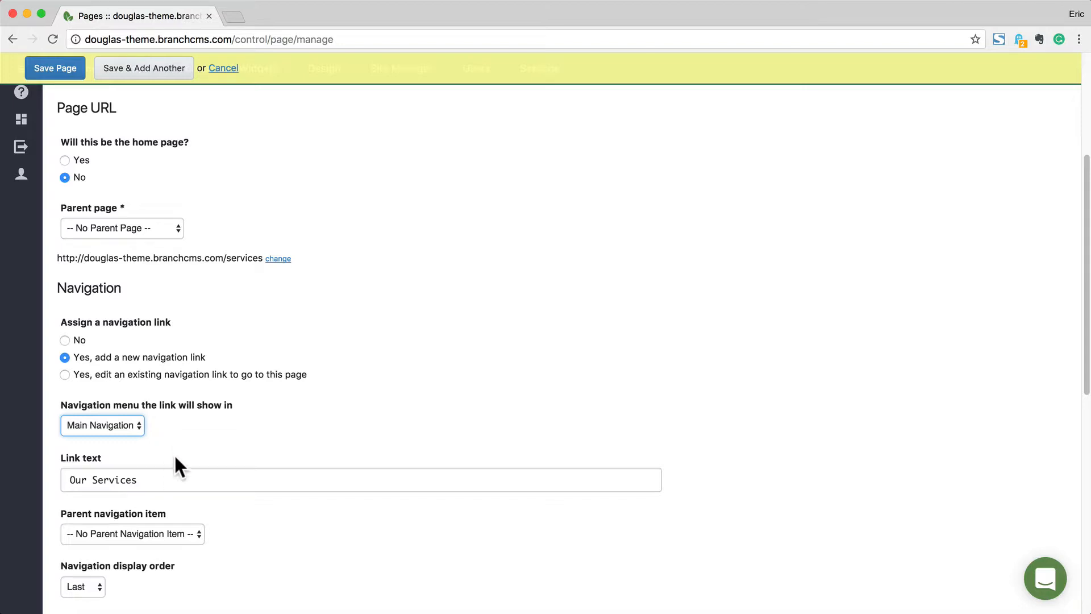
scroll(165, 462, down, 2)
click(164, 435)
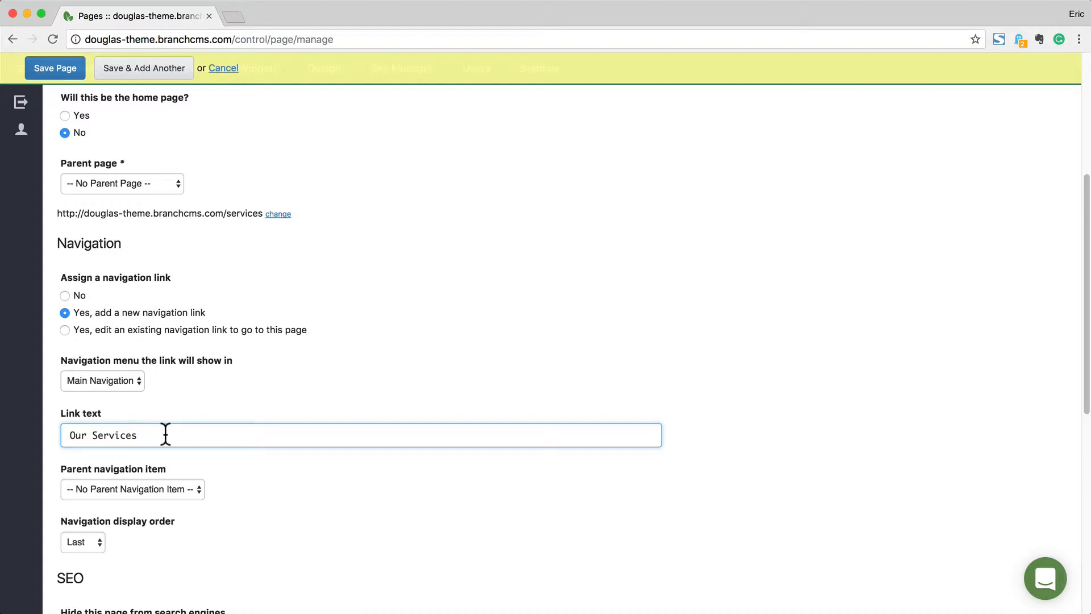
- Try About as the link's parent navigation item, and set it back to no parent navigation item
scroll(165, 435, down, 3)
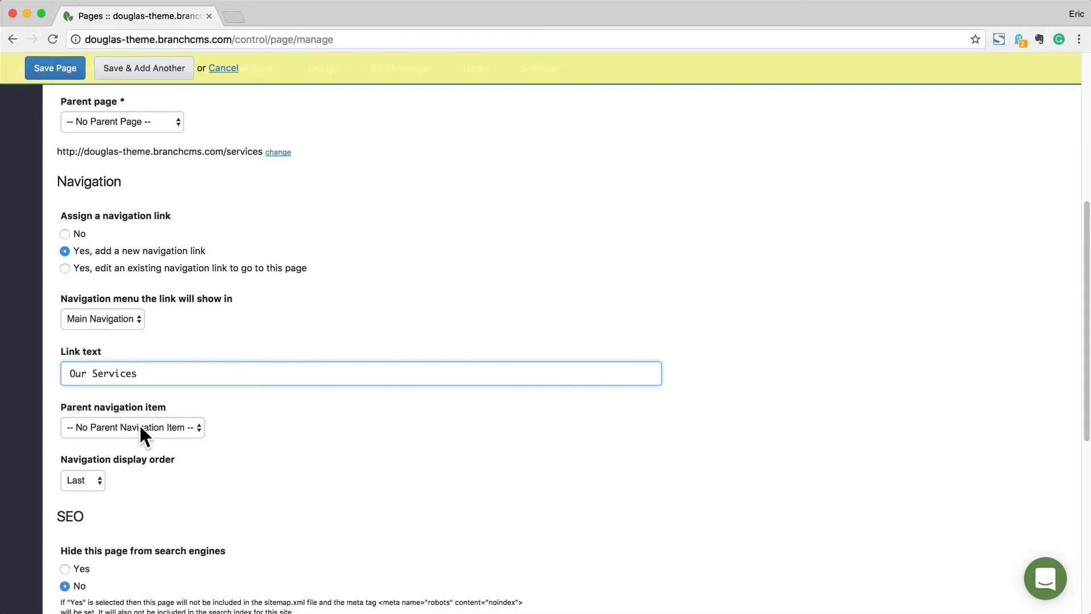
click(140, 429)
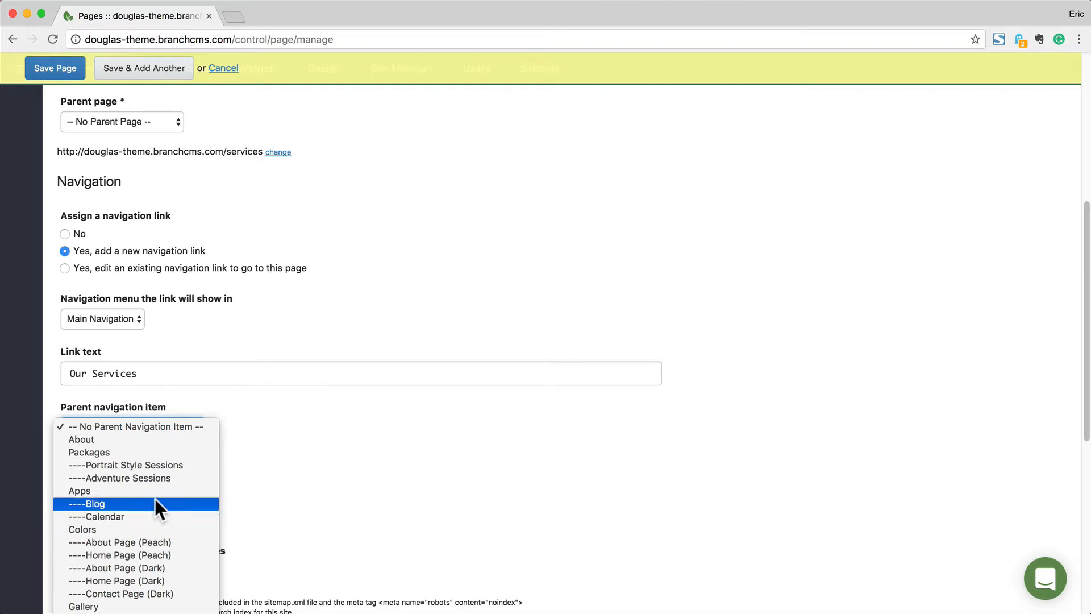
click(158, 442)
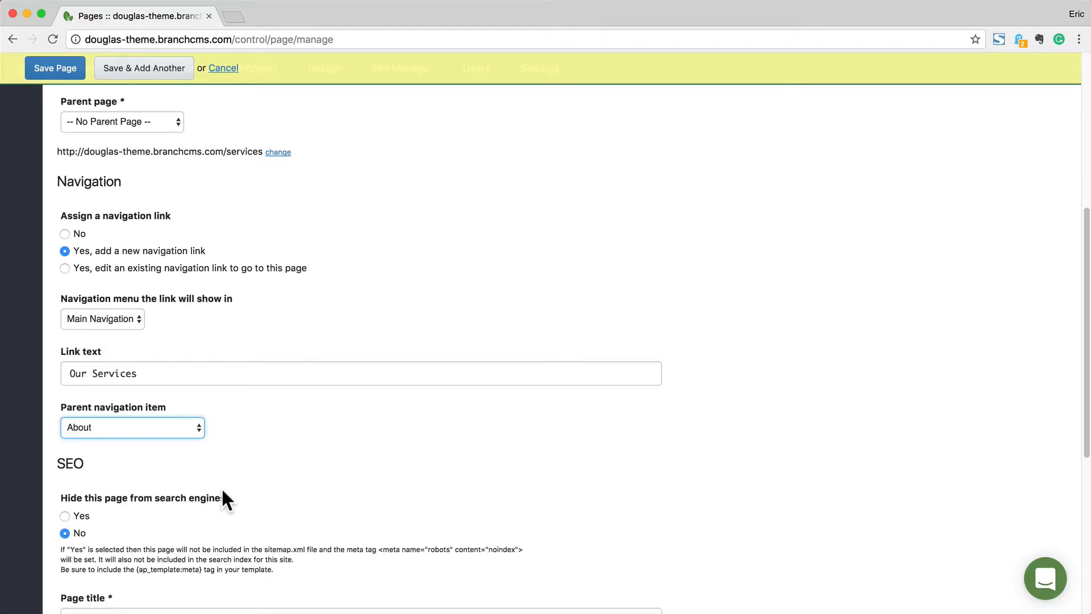
click(157, 429)
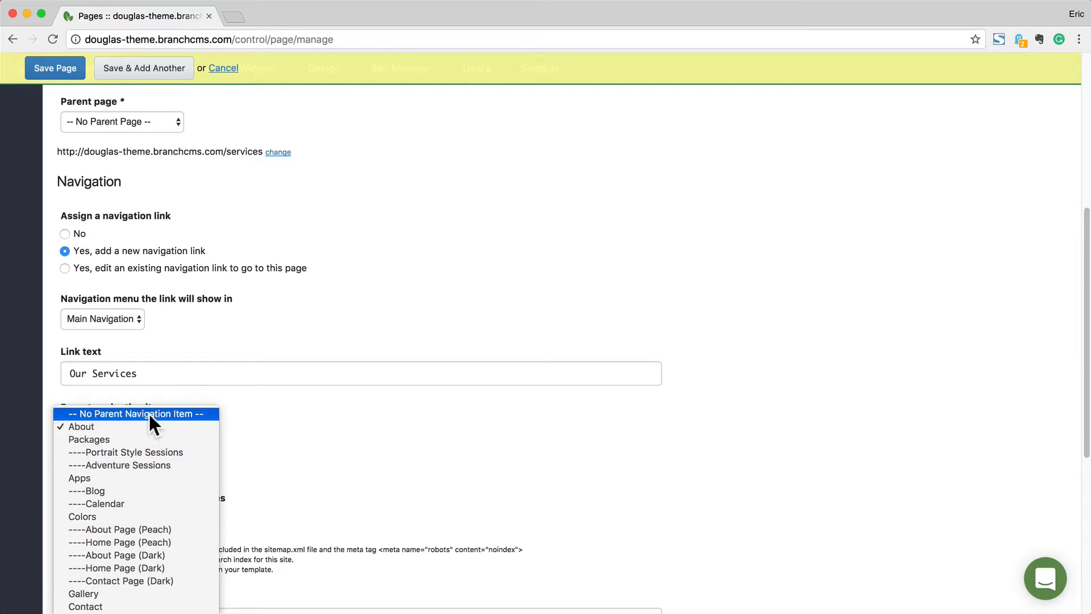
click(150, 413)
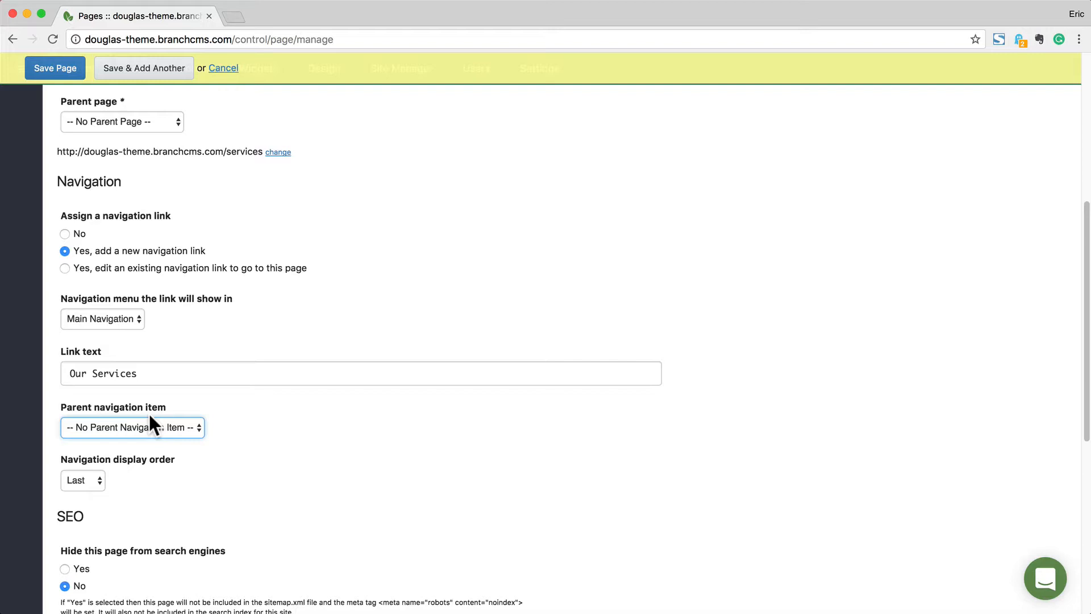
- Try First, Before and After as the link's navigation display order, and set it back to Last
scroll(147, 482, down, 5)
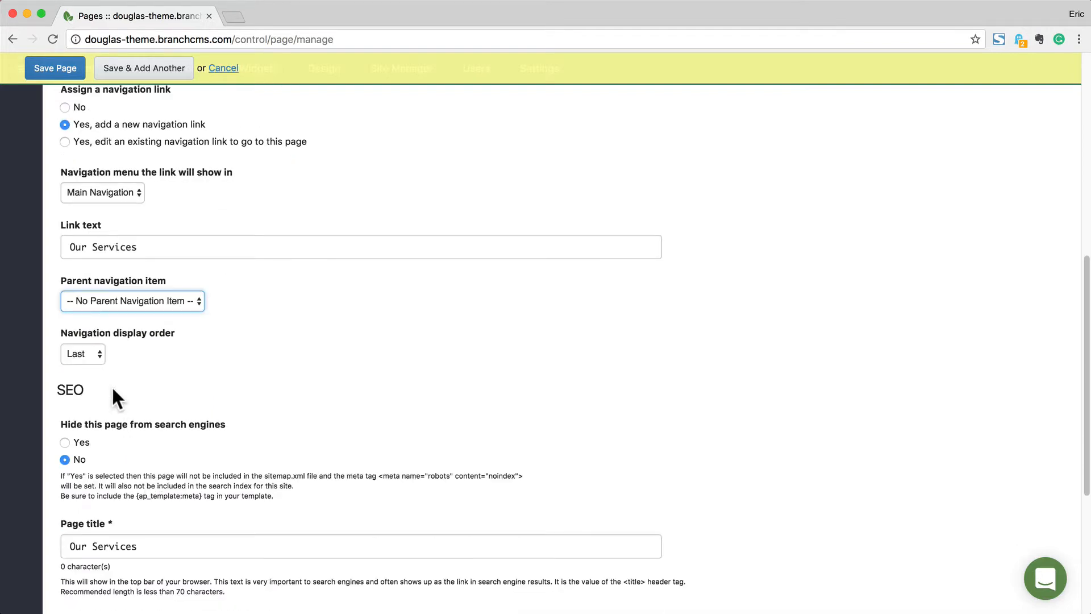
click(90, 352)
click(93, 339)
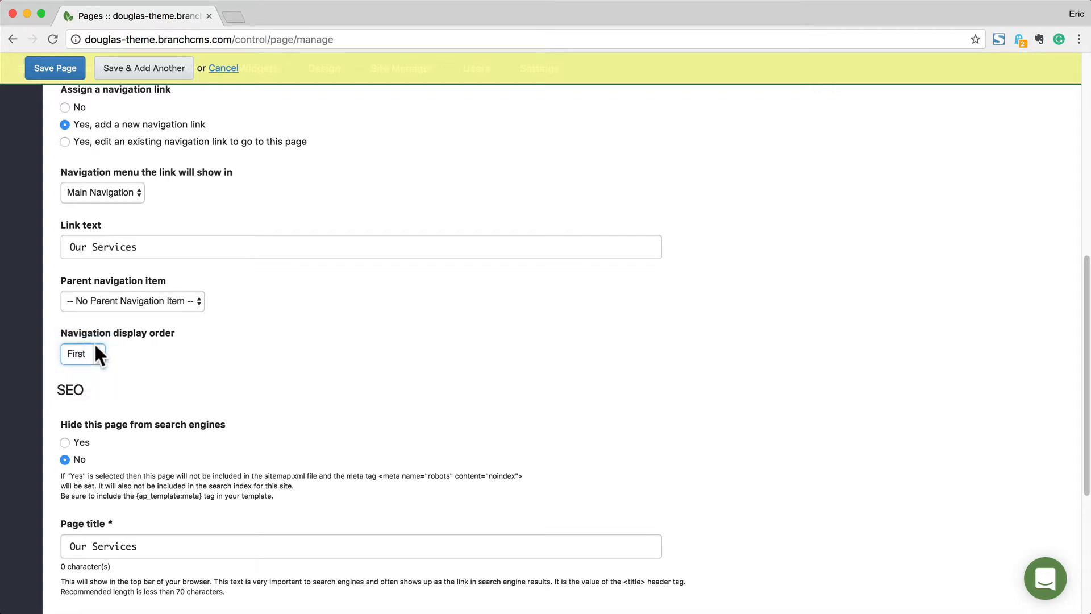
click(94, 353)
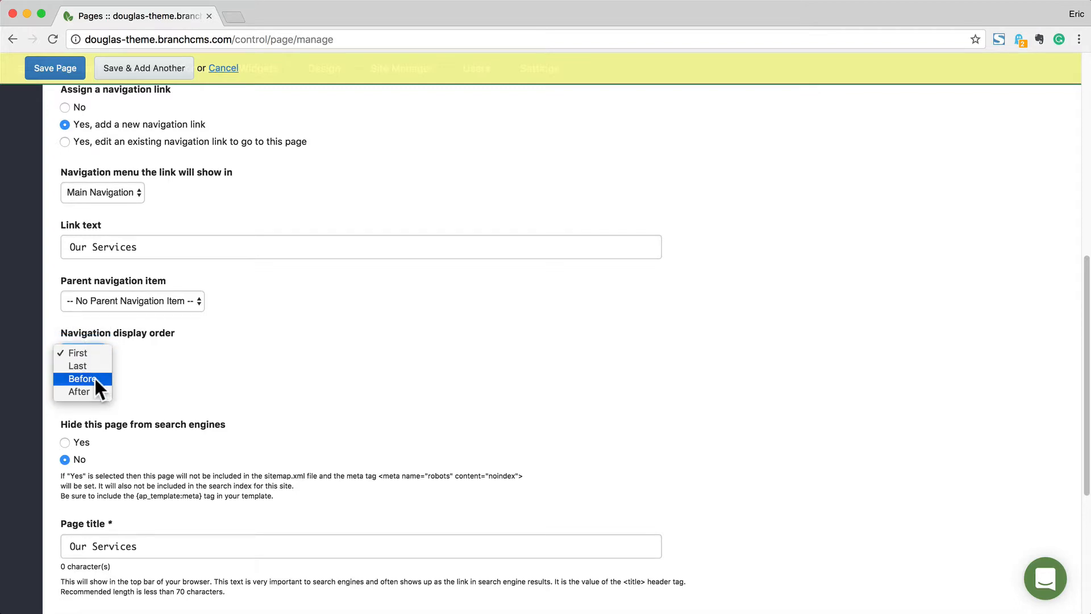
click(94, 378)
click(160, 355)
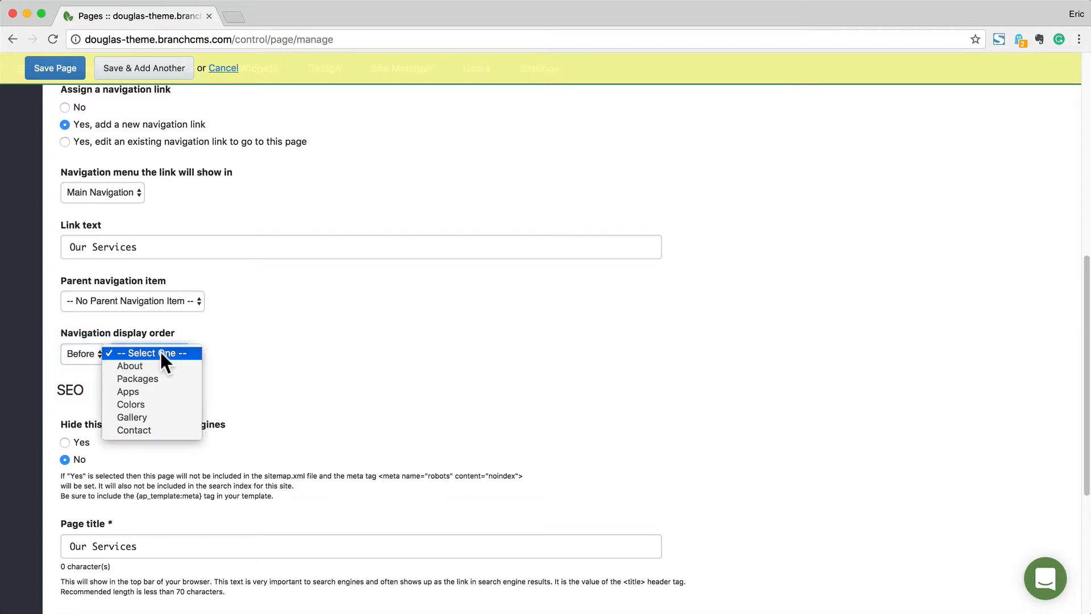
click(82, 351)
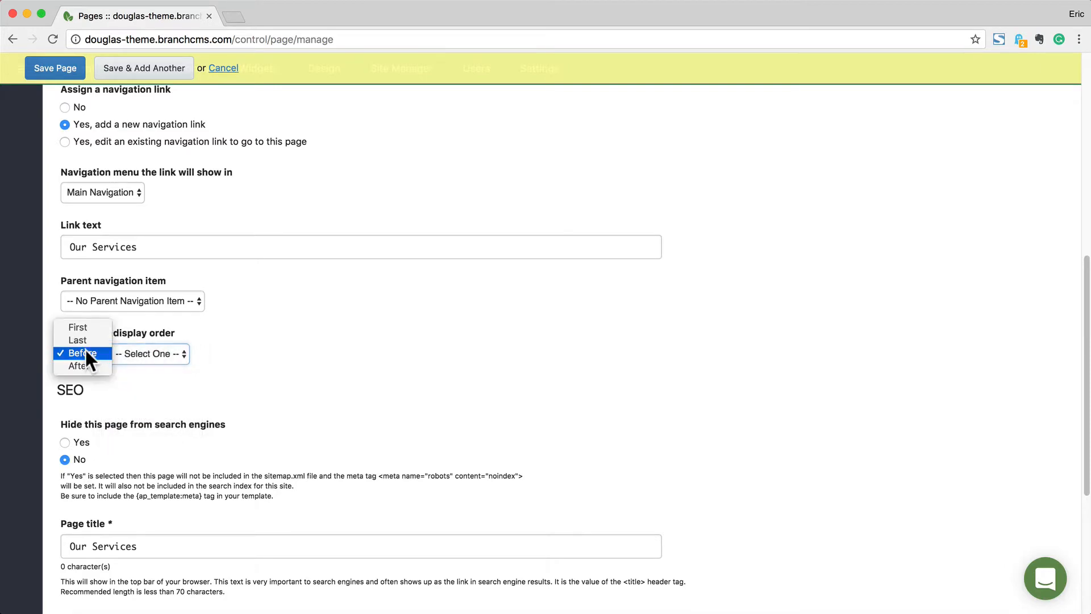
click(87, 361)
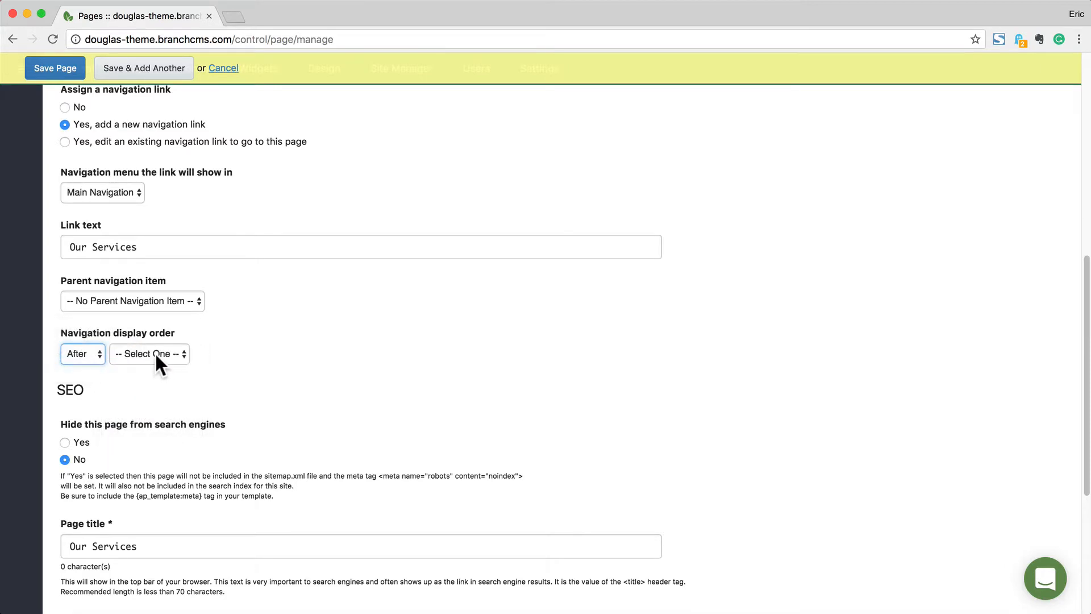
click(155, 352)
click(173, 353)
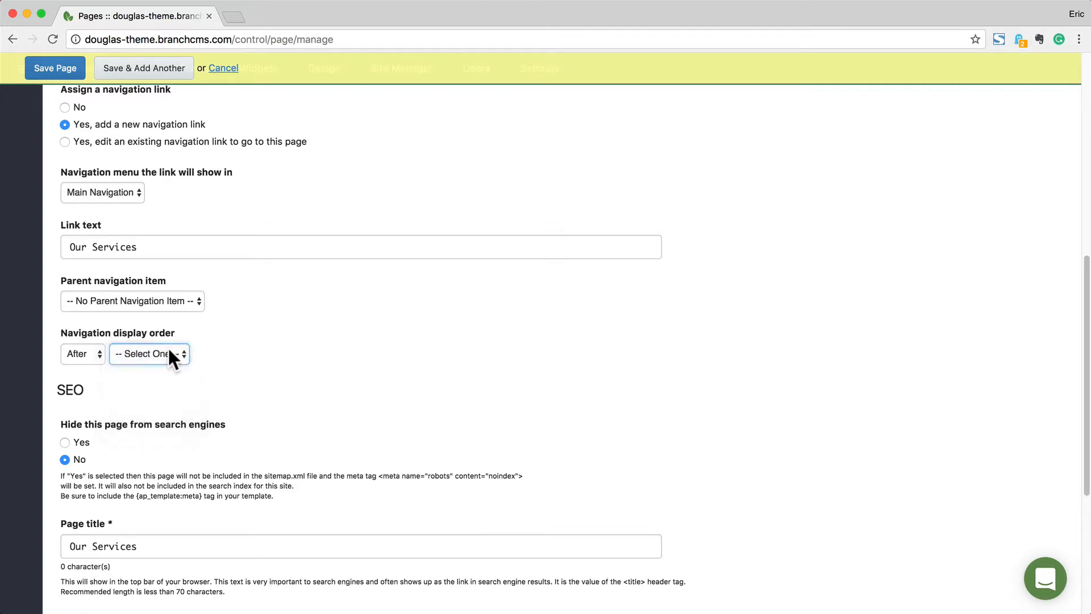
click(85, 353)
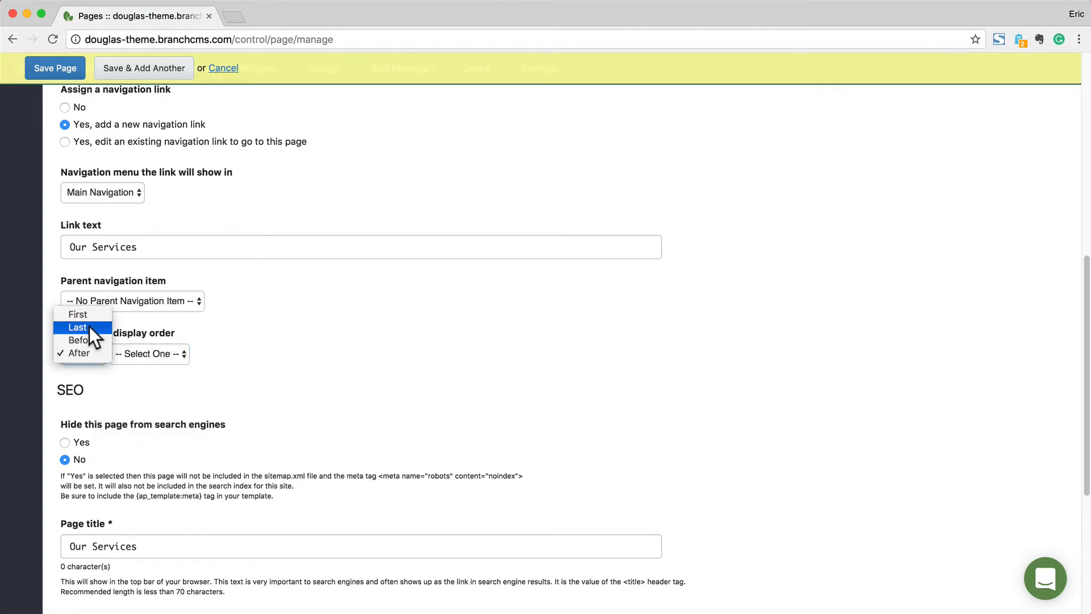
click(89, 327)
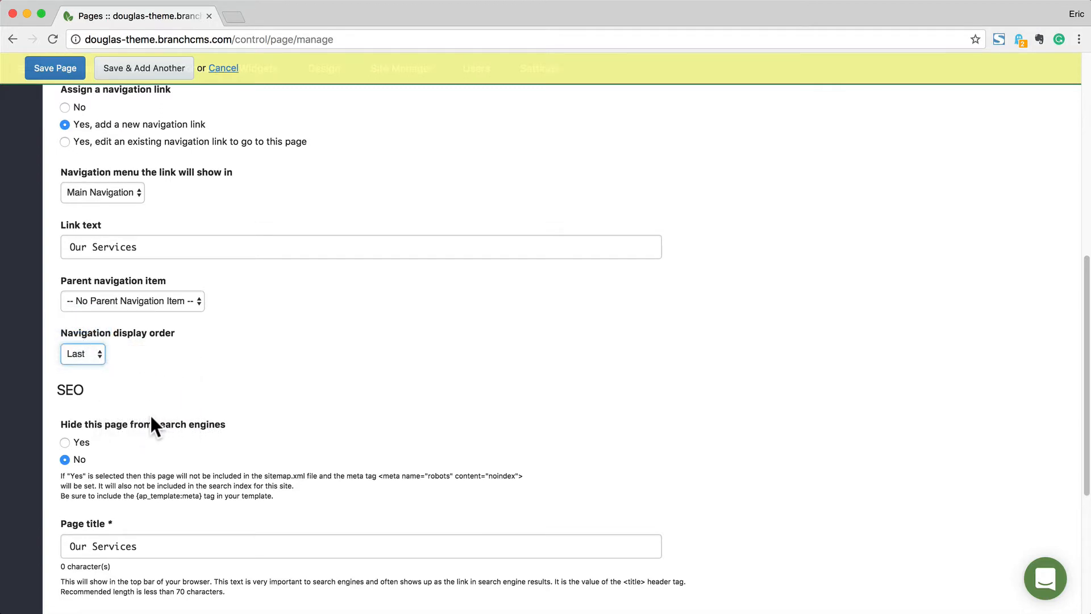
- Try reassigning the existing About navigation link to this page with the link text "Our Service", and return to adding a new navigation link
scroll(139, 433, up, 2)
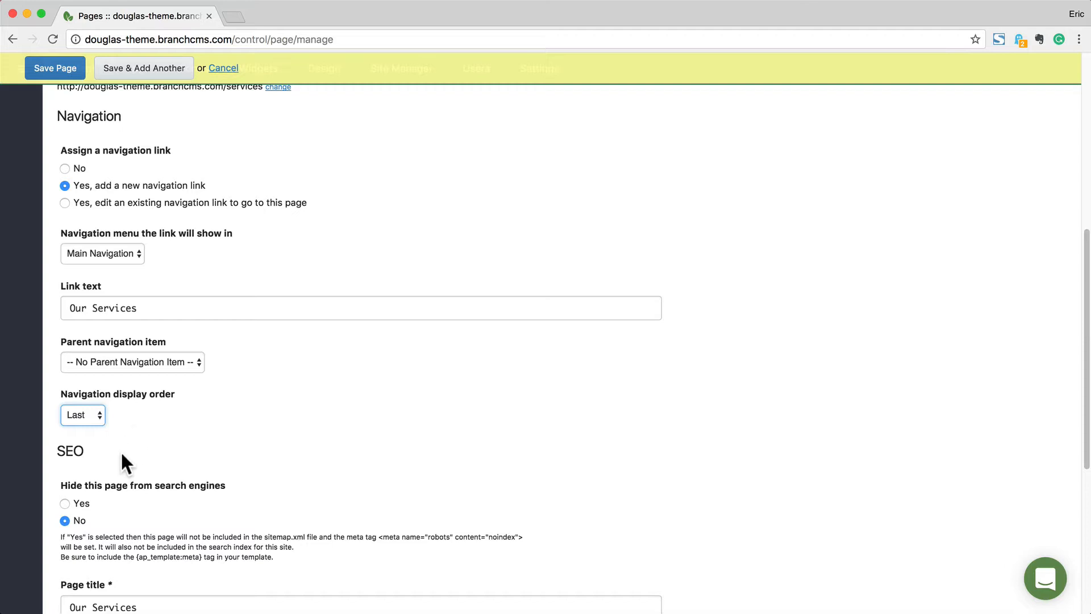
click(80, 203)
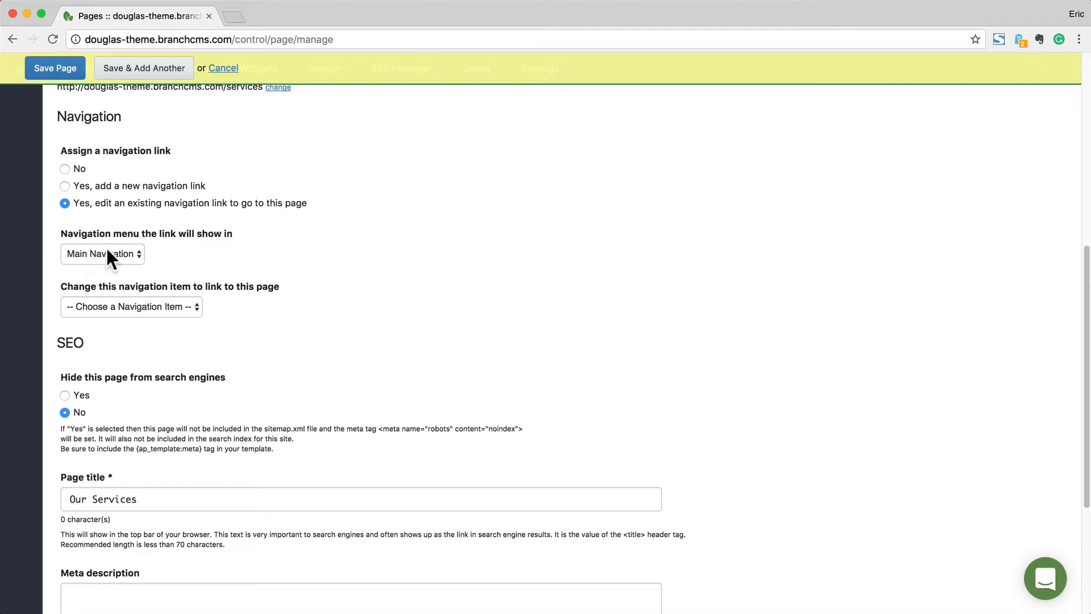
click(123, 302)
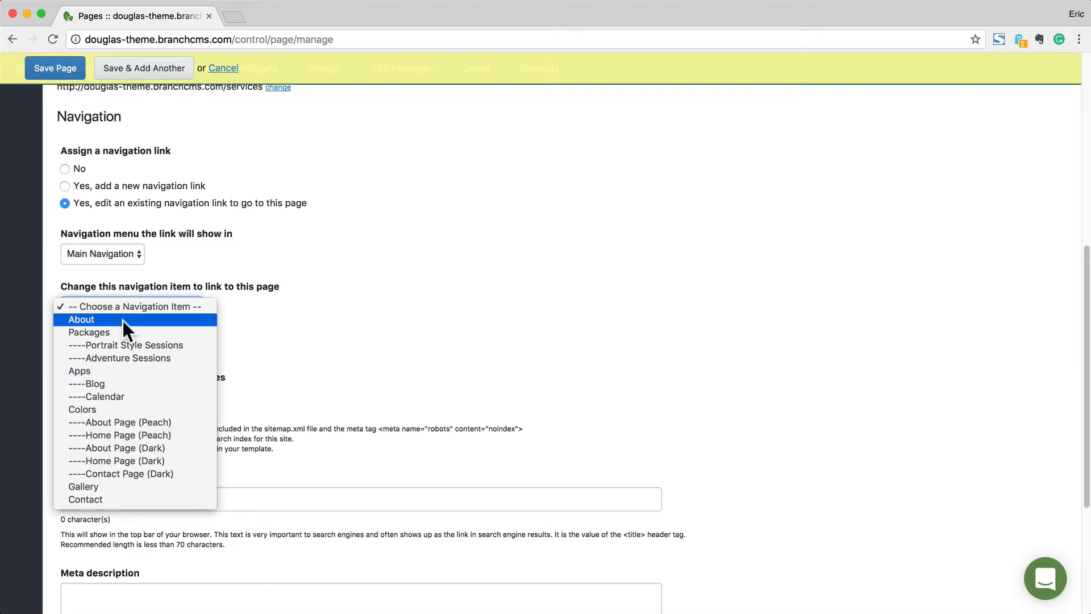
click(122, 320)
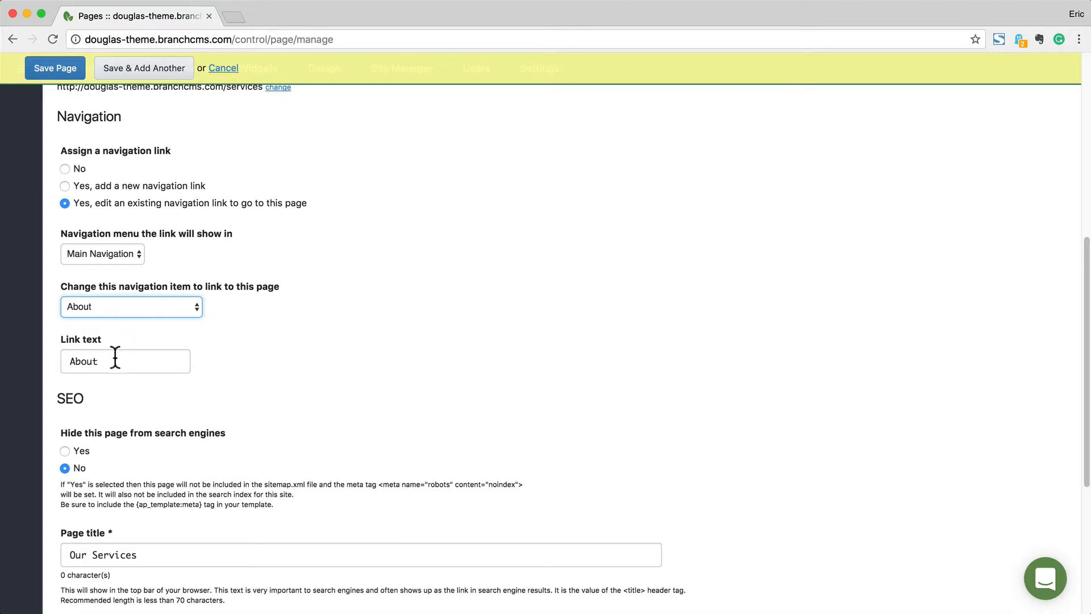
drag(114, 358, 50, 356)
text(Our Service)
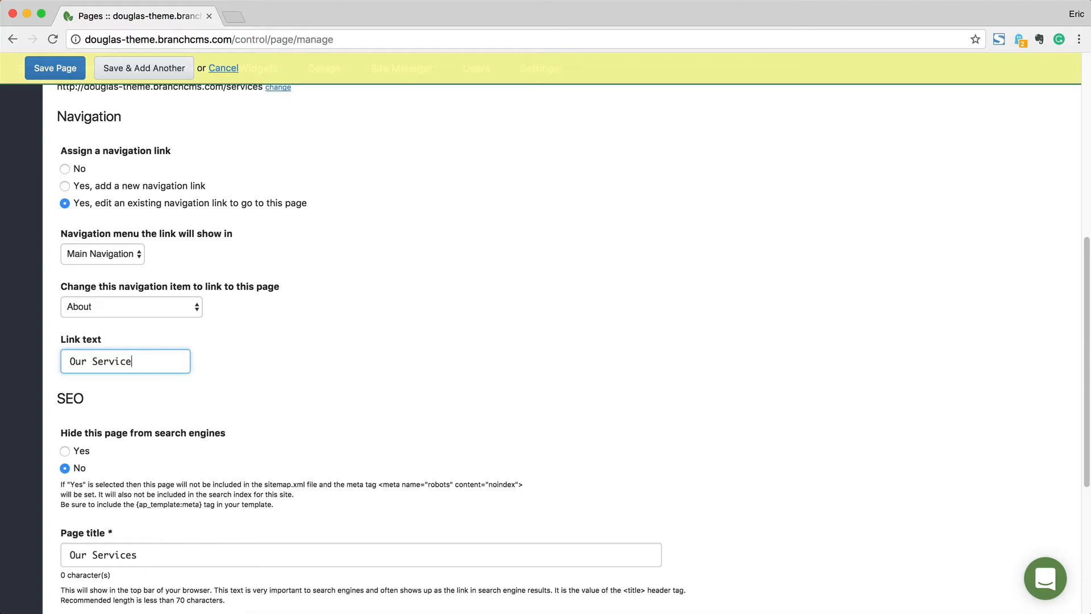
click(105, 186)
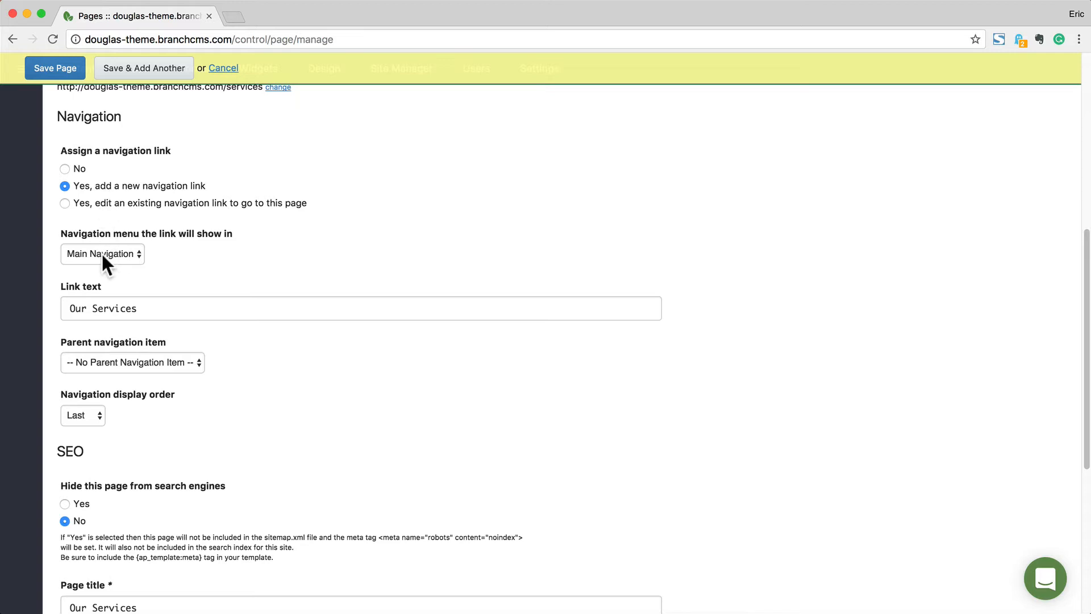
drag(67, 308, 170, 309)
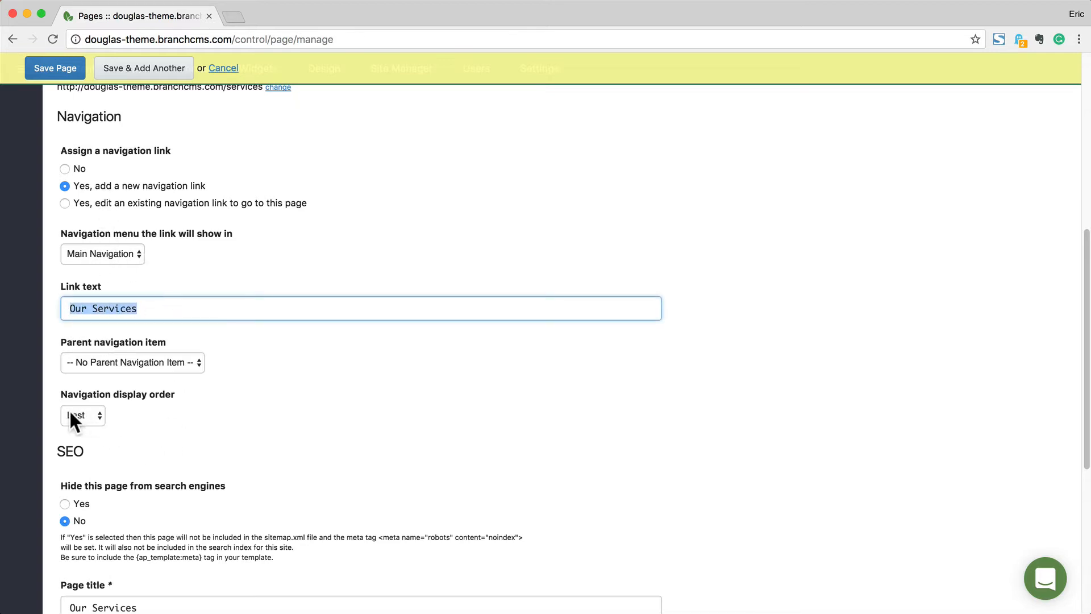
click(126, 413)
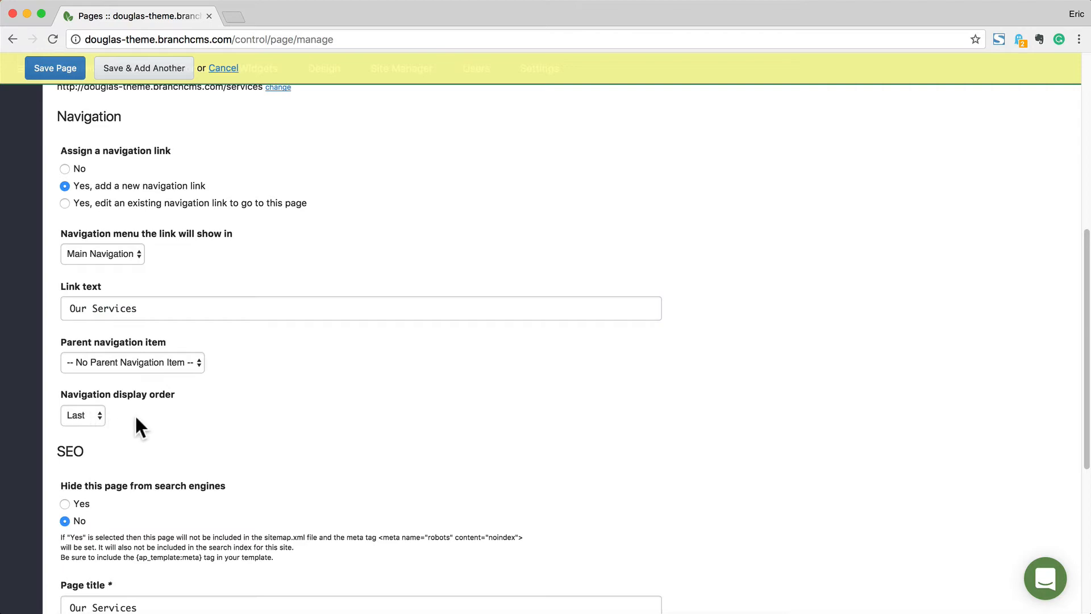
- Extend the page title in the SEO settings to "Our Services That Are Awesome"
scroll(113, 429, down, 6)
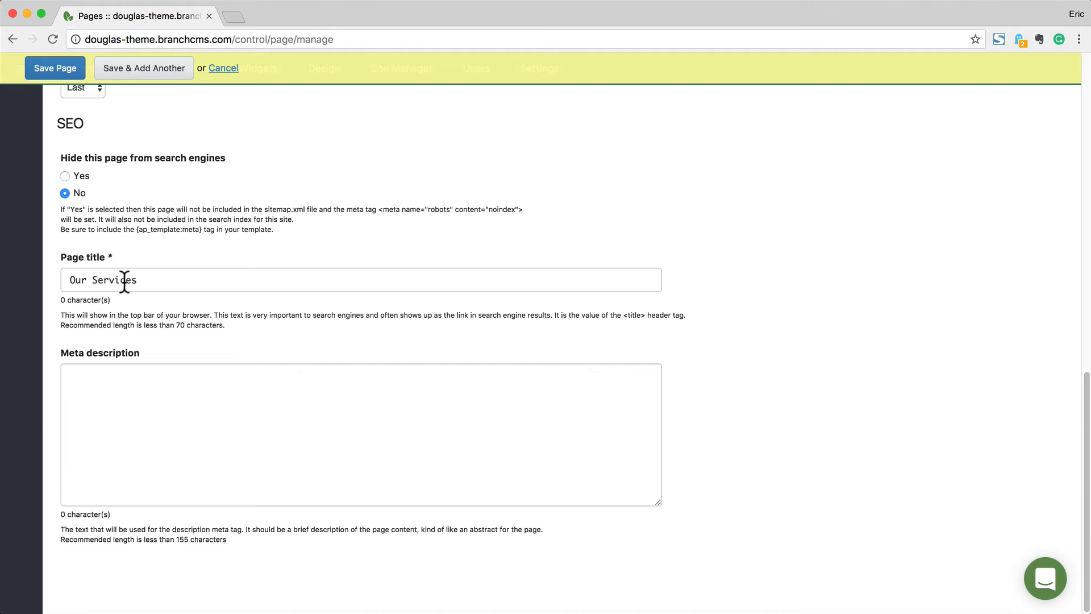
click(177, 278)
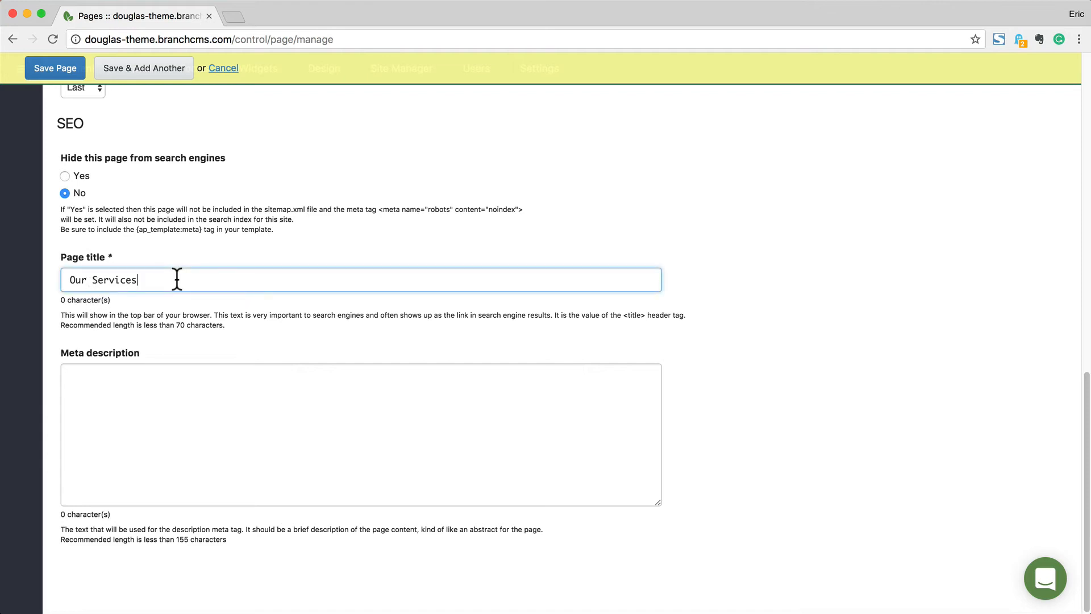
text(That Are Awesome)
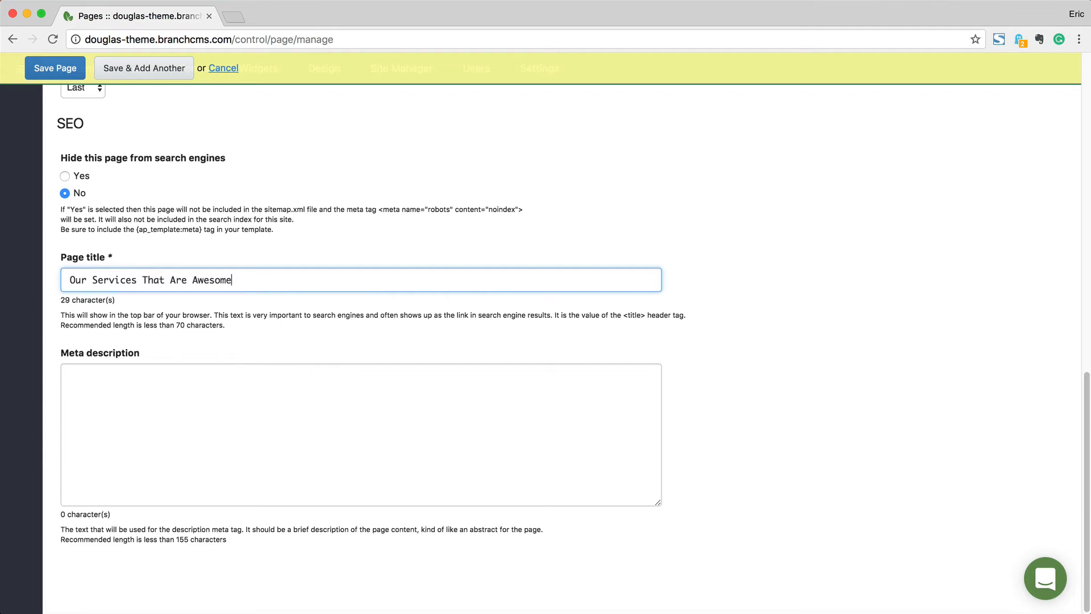
- Enter "Learn more about our services" as the meta description, and save the new page
click(162, 425)
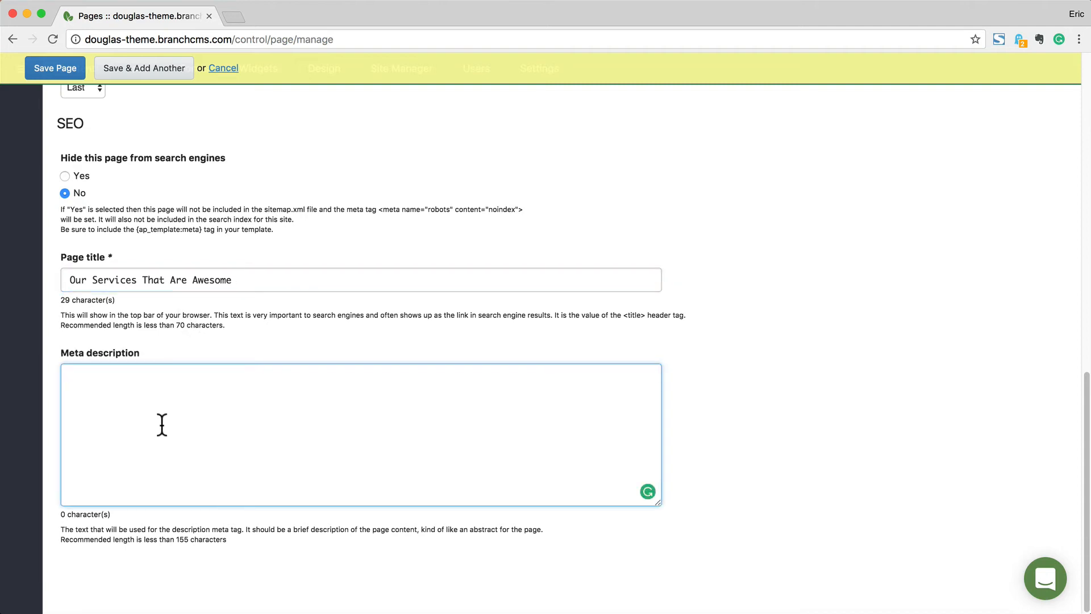
text(Learn more about )
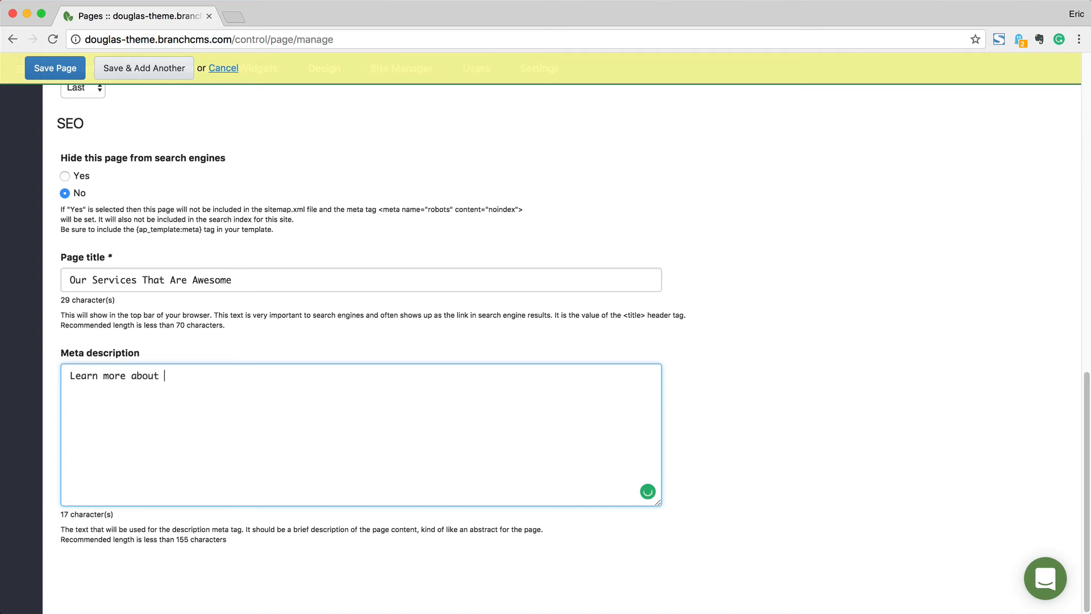
text(our services)
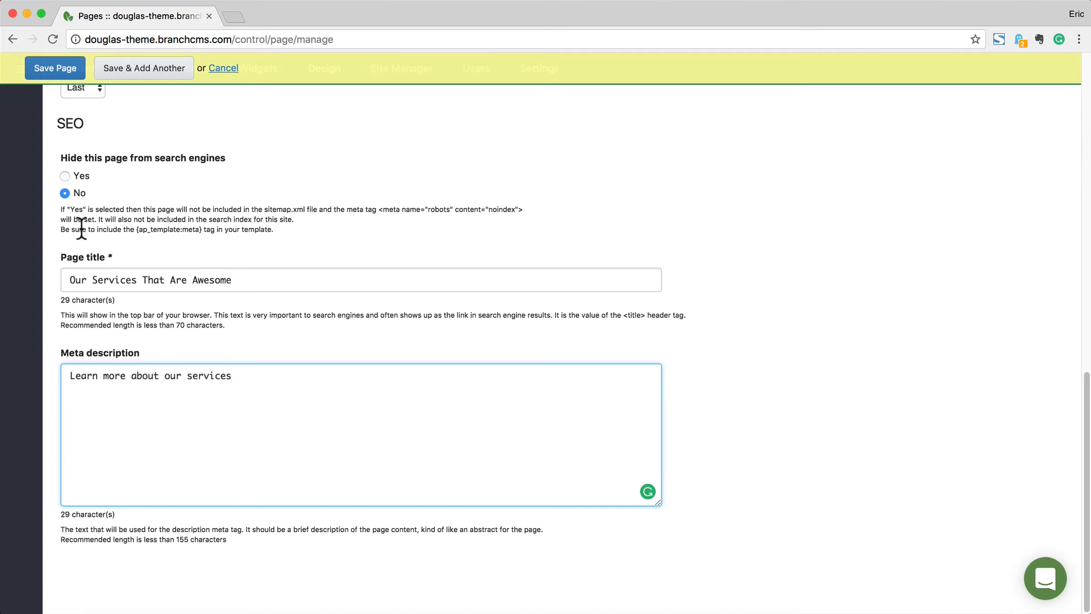
click(55, 77)
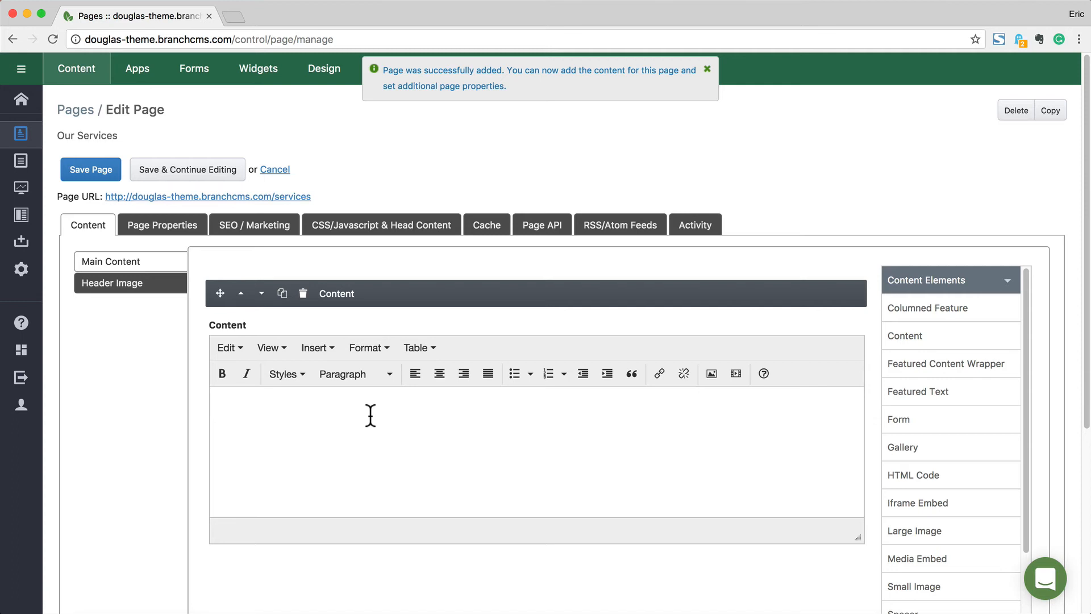
- Enter "Our Services" as the first line of the main content, and paste the copied body paragraphs below it
click(330, 416)
text(Our )
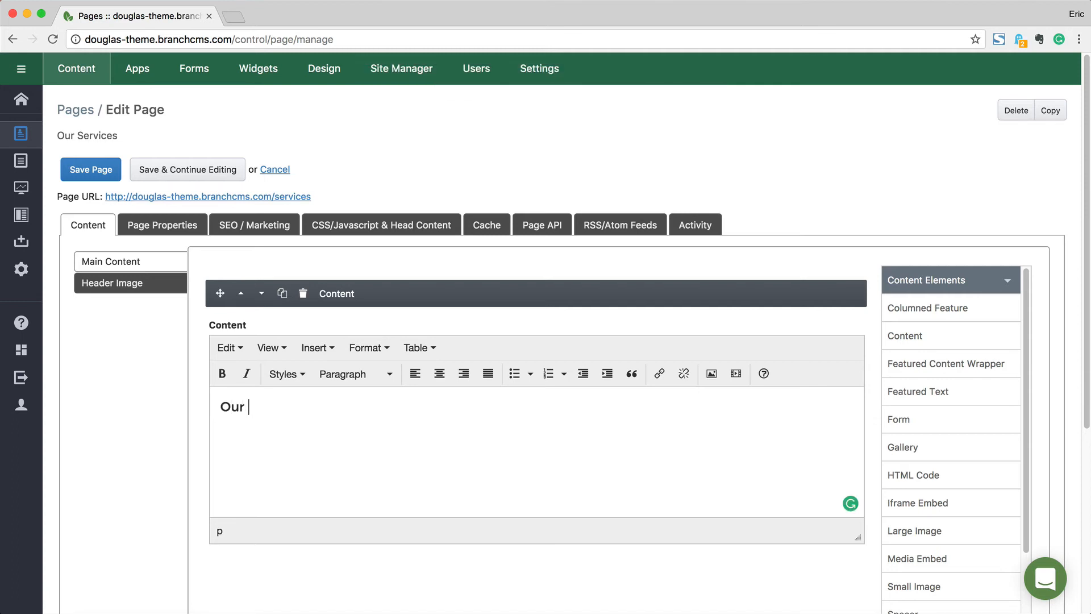
text(Services)
key(Return)
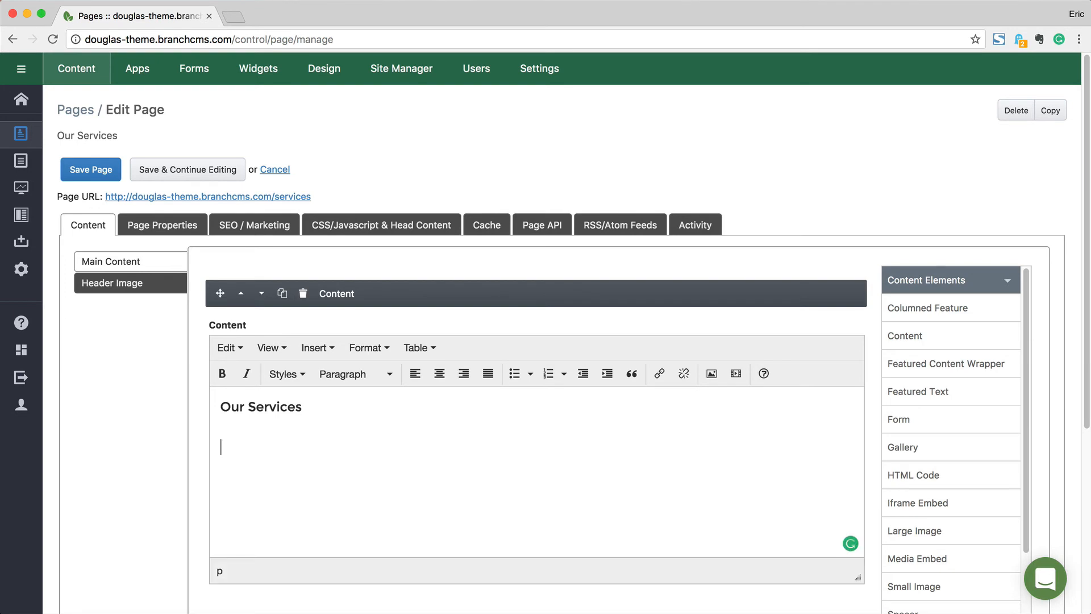
key(ctrl+v)
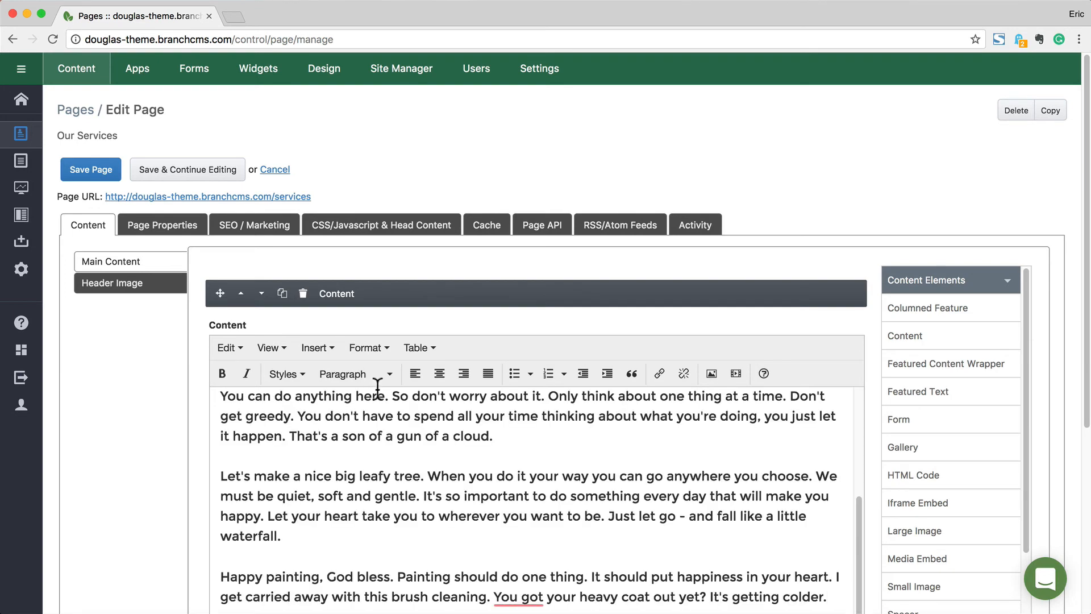
- Format the "Our Services" line at the start of the main content as Heading 1
scroll(341, 516, up, 3)
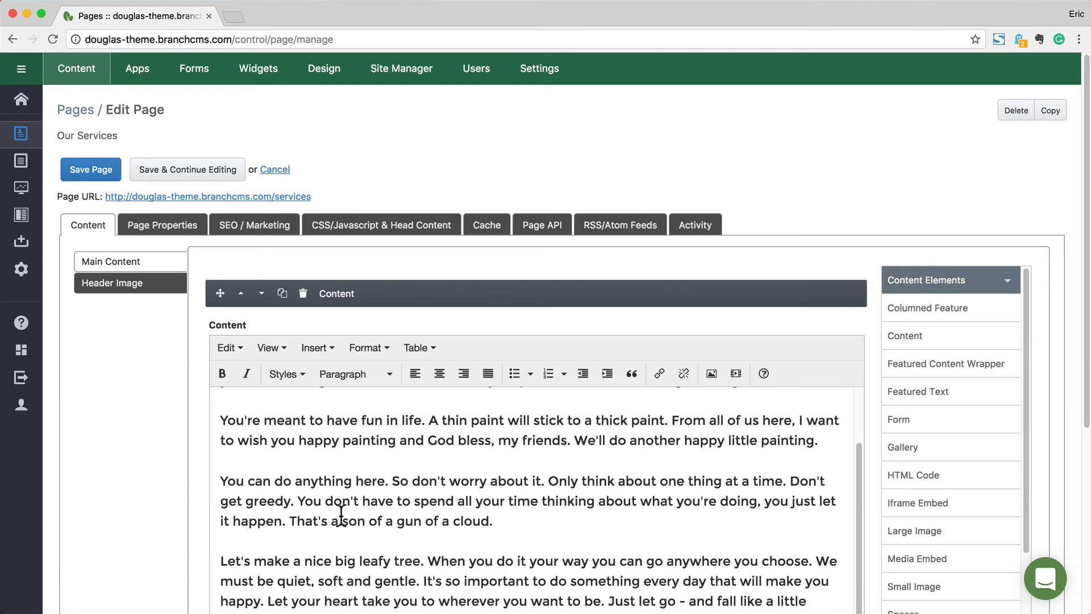
scroll(341, 516, up, 3)
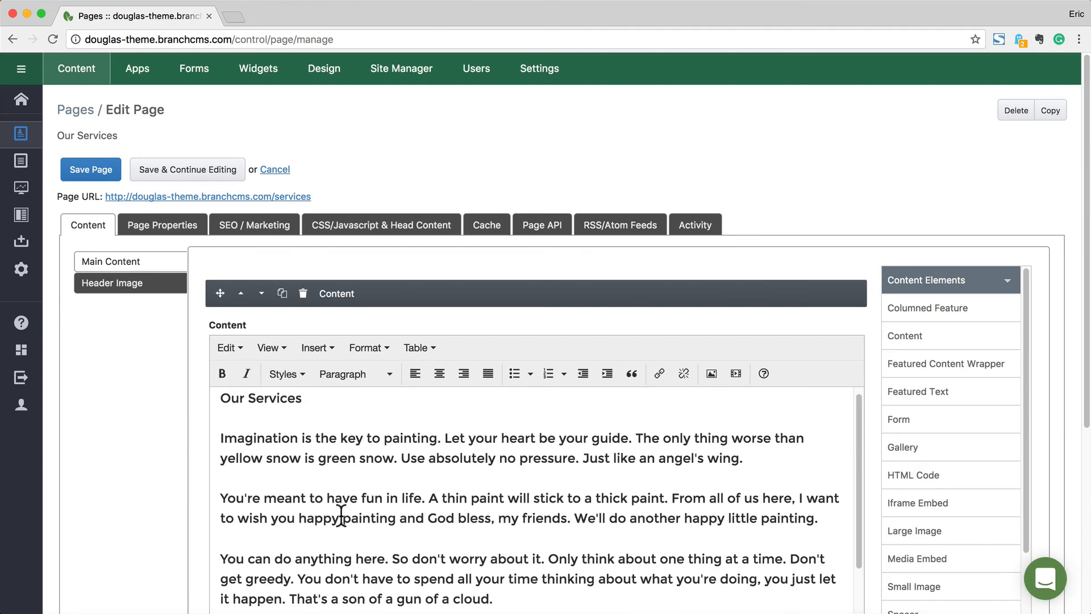
scroll(341, 516, up, 1)
click(285, 407)
click(355, 375)
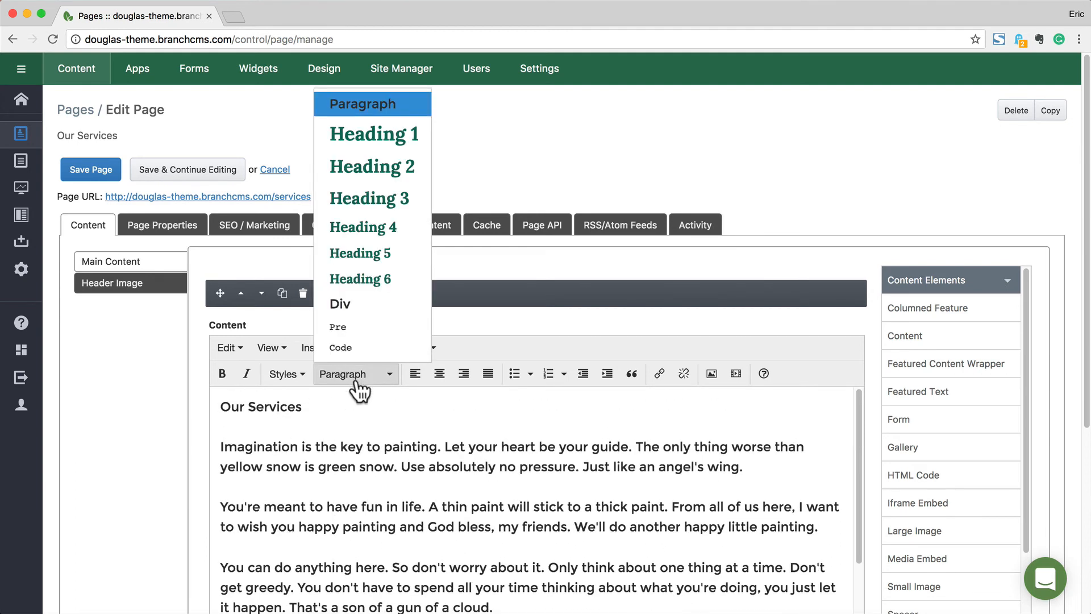
click(408, 136)
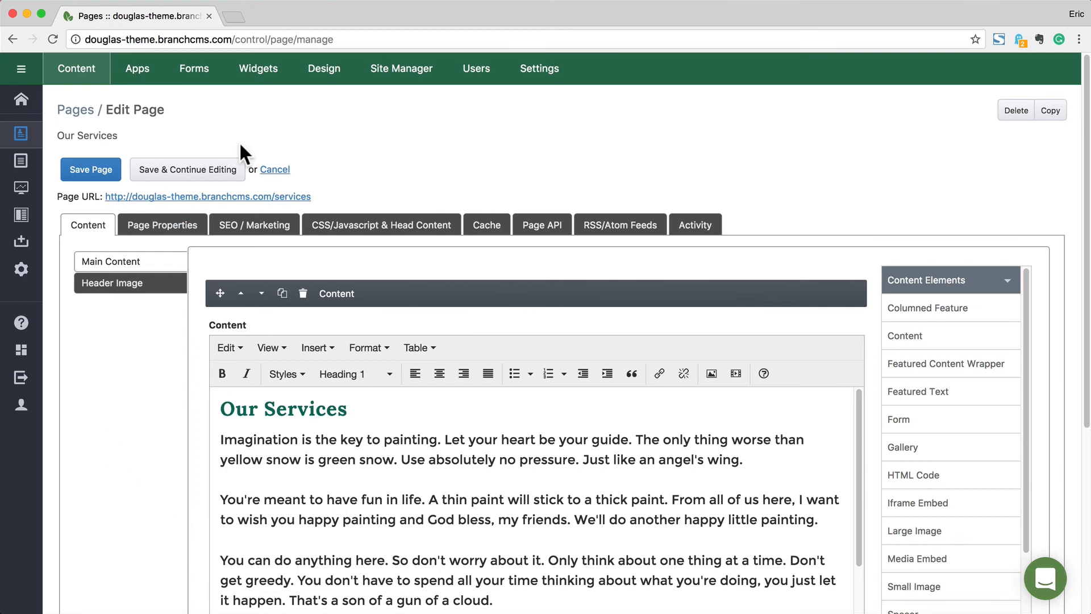
- Save the page while keeping it open for editing, and view the live services page at its URL
click(171, 167)
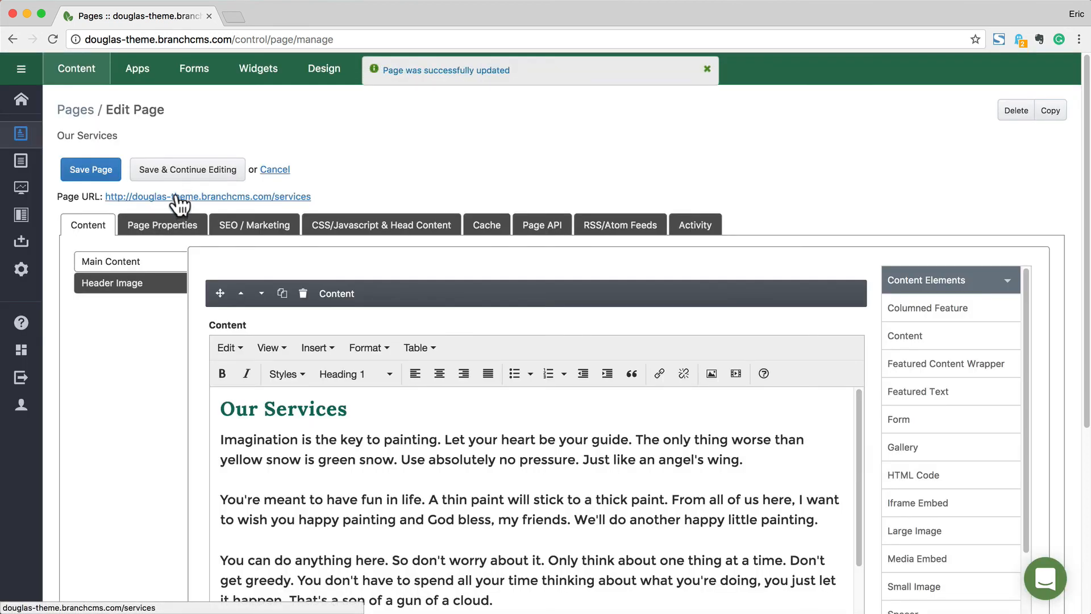
click(177, 196)
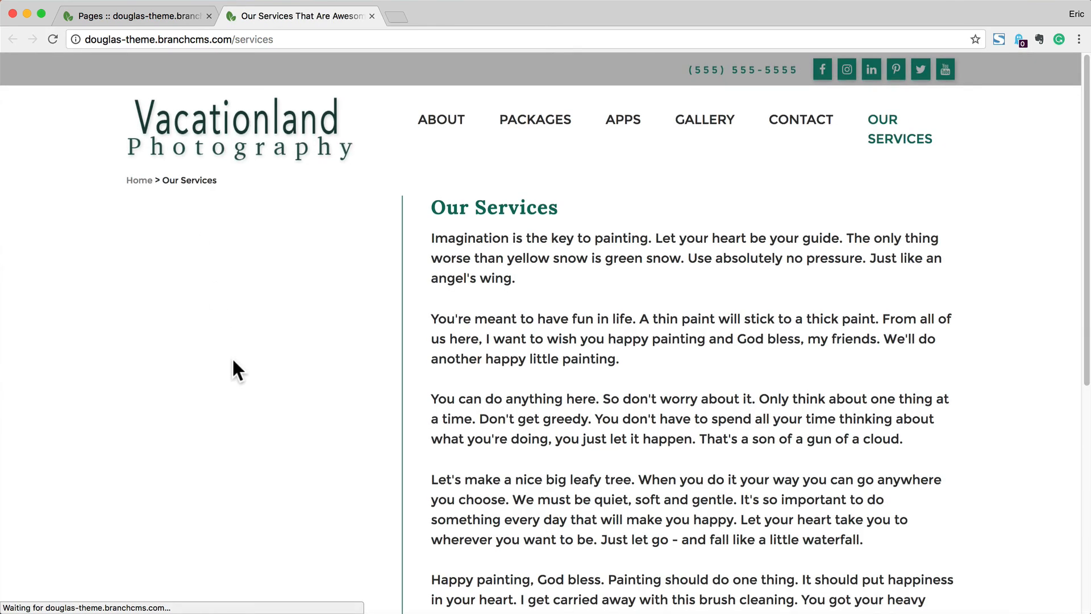